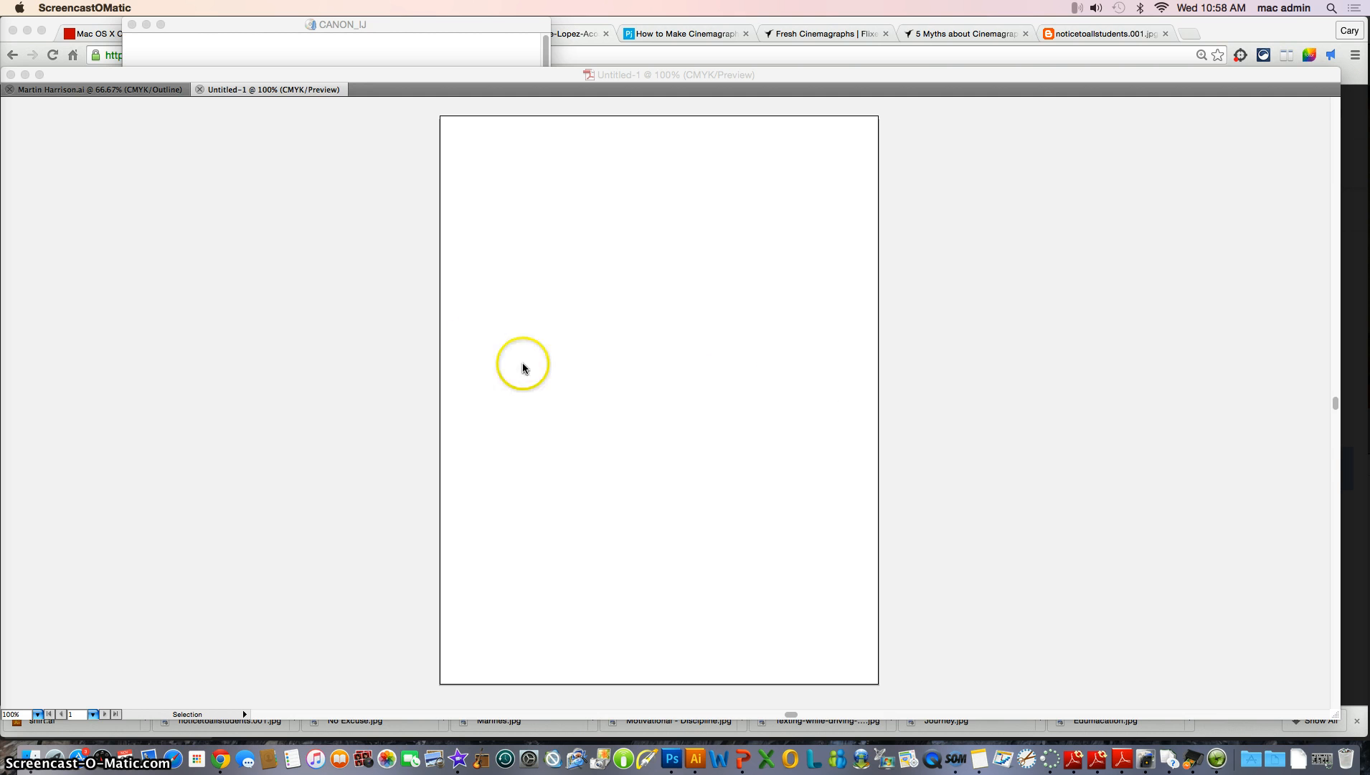
Draw an S-shaped curve with the Pen tool from the page's upper left down toward the middle right
left_click(409, 331)
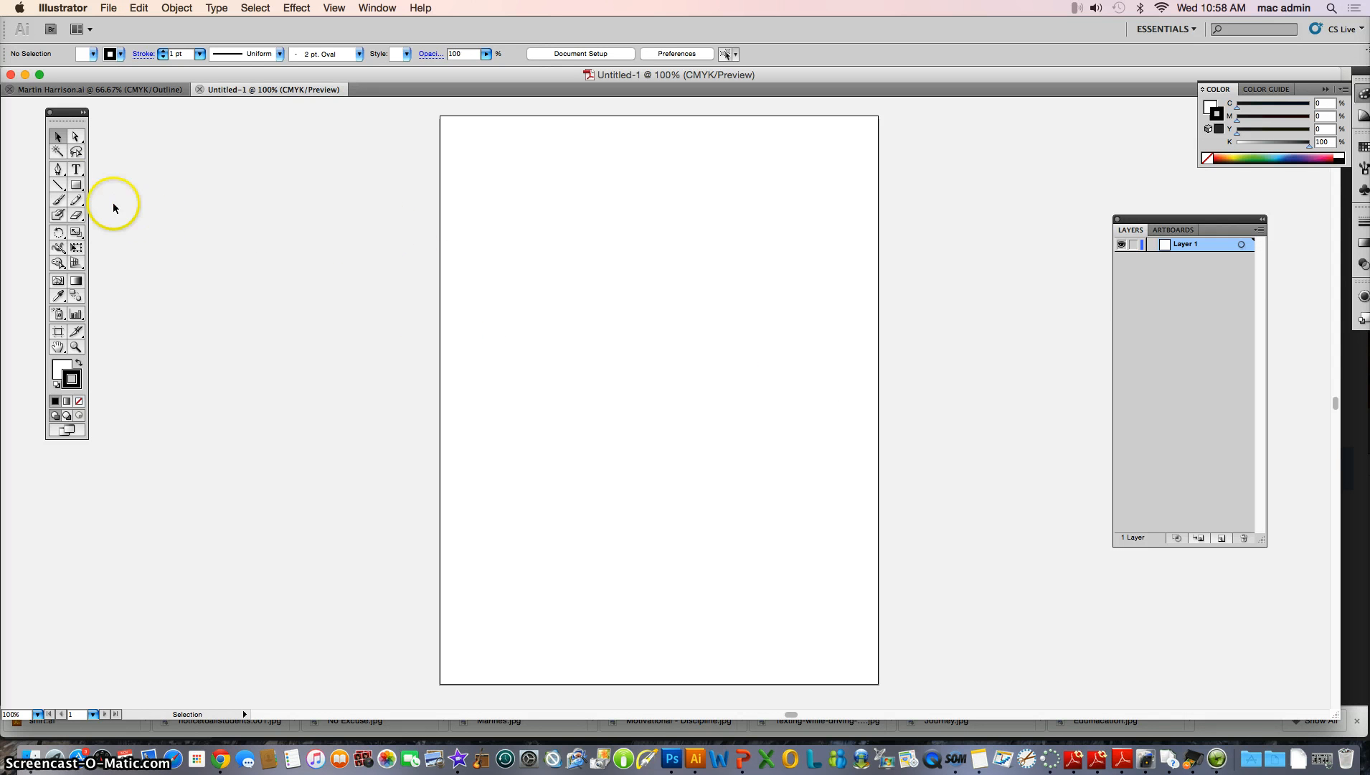
left_click(58, 170)
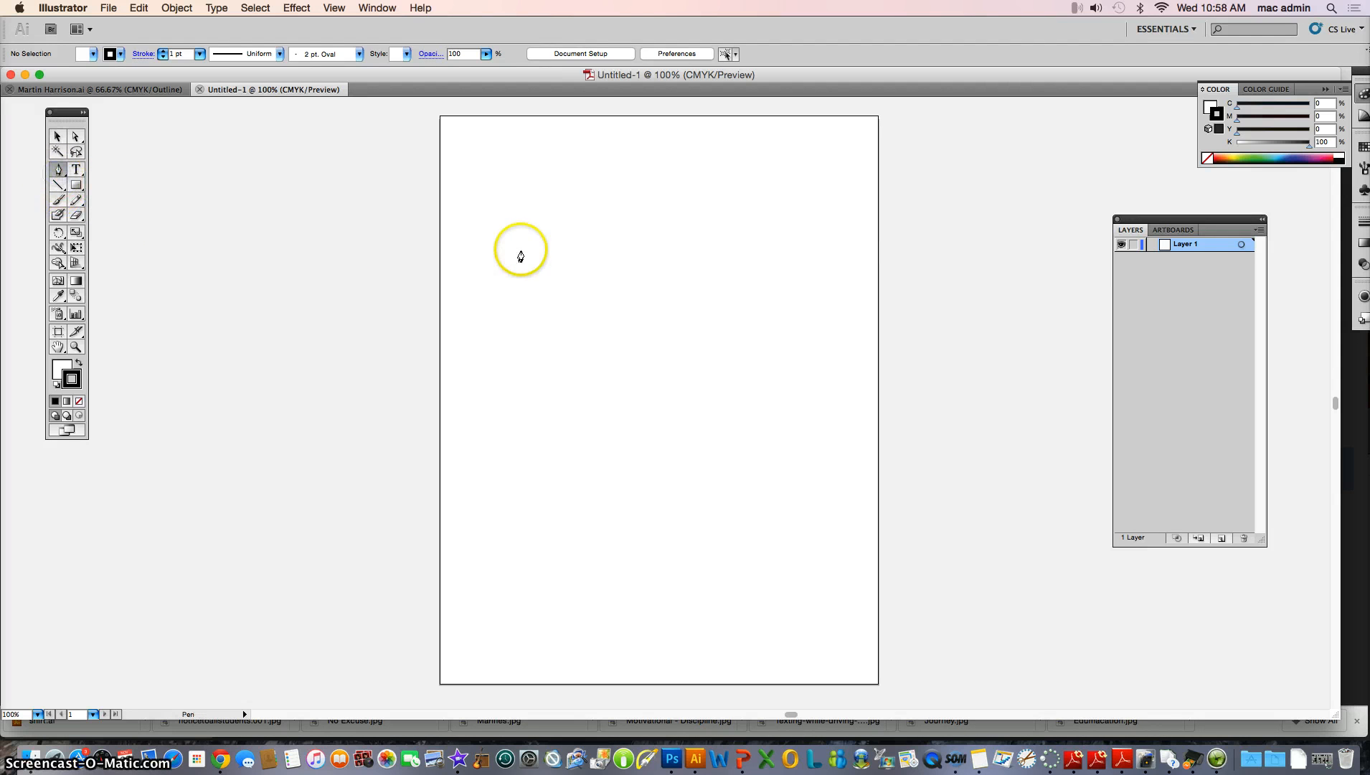
left_click(518, 247)
left_click_drag(665, 317, 714, 399)
left_click(58, 136)
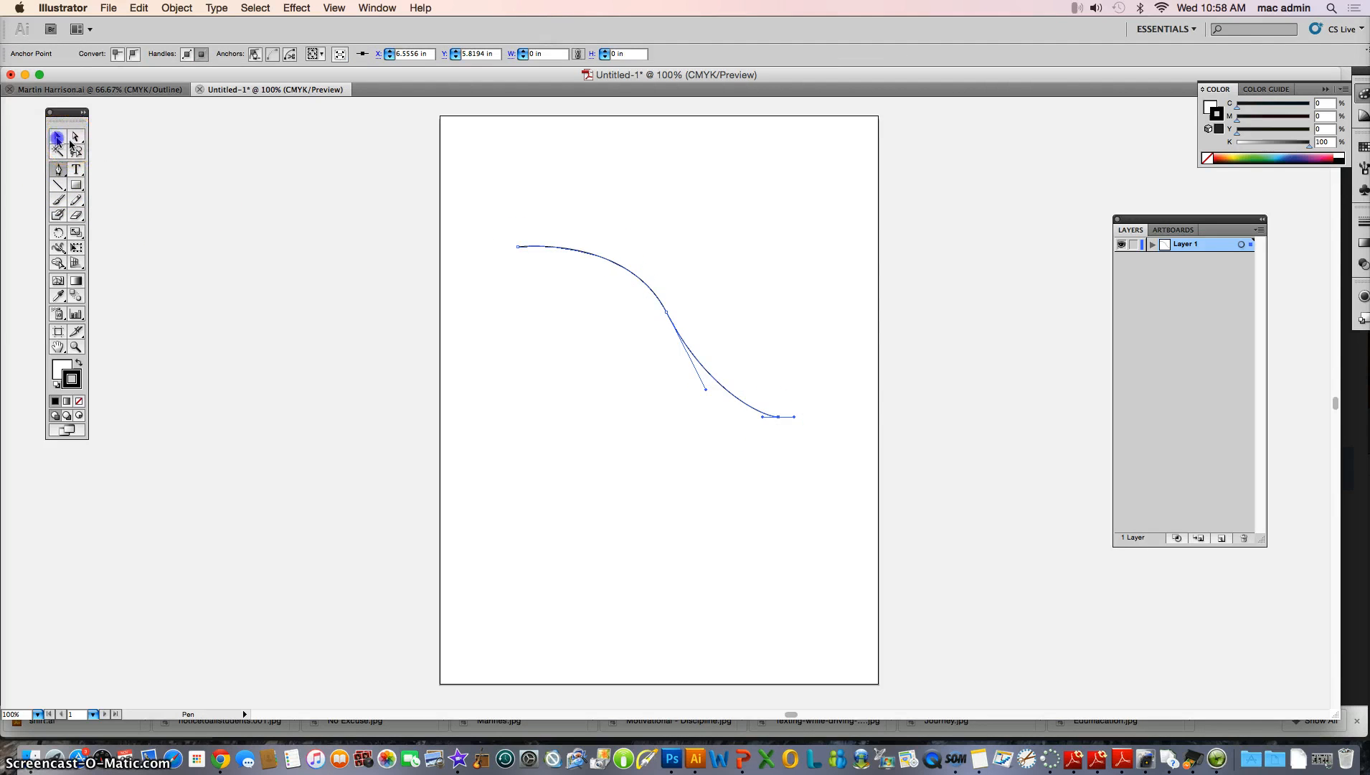
left_click(142, 153)
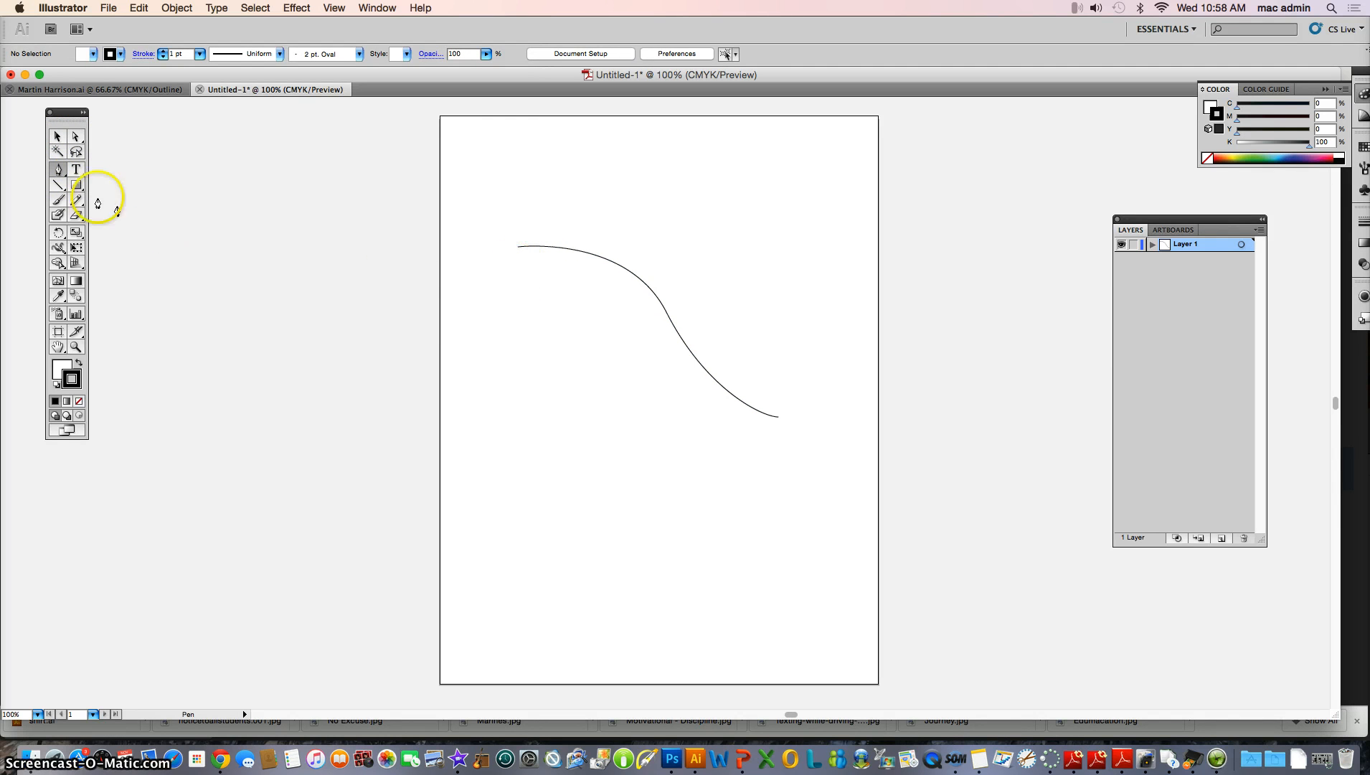
Draw a rectangle about 2.96 × 2.46 in overlapping the curve and set its fill to none
left_click(77, 187)
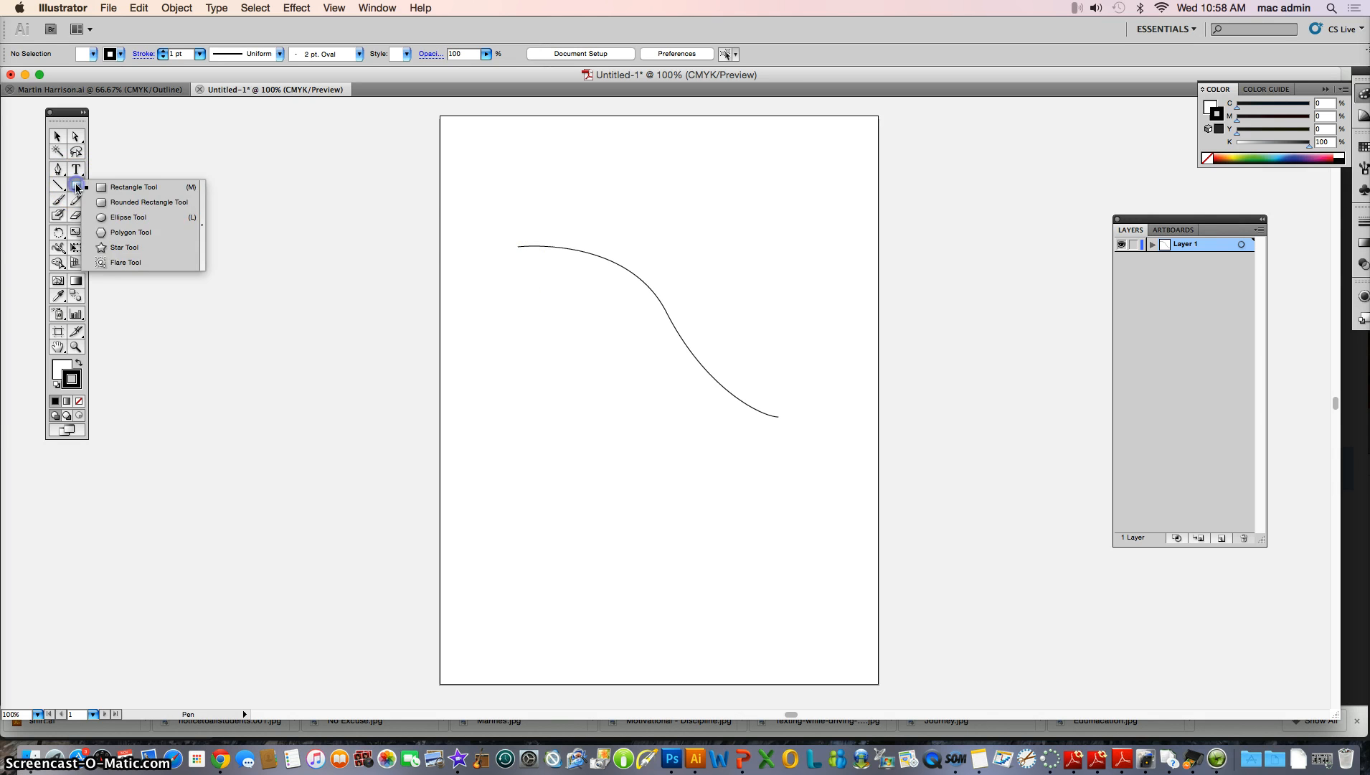
left_click_drag(560, 214, 712, 341)
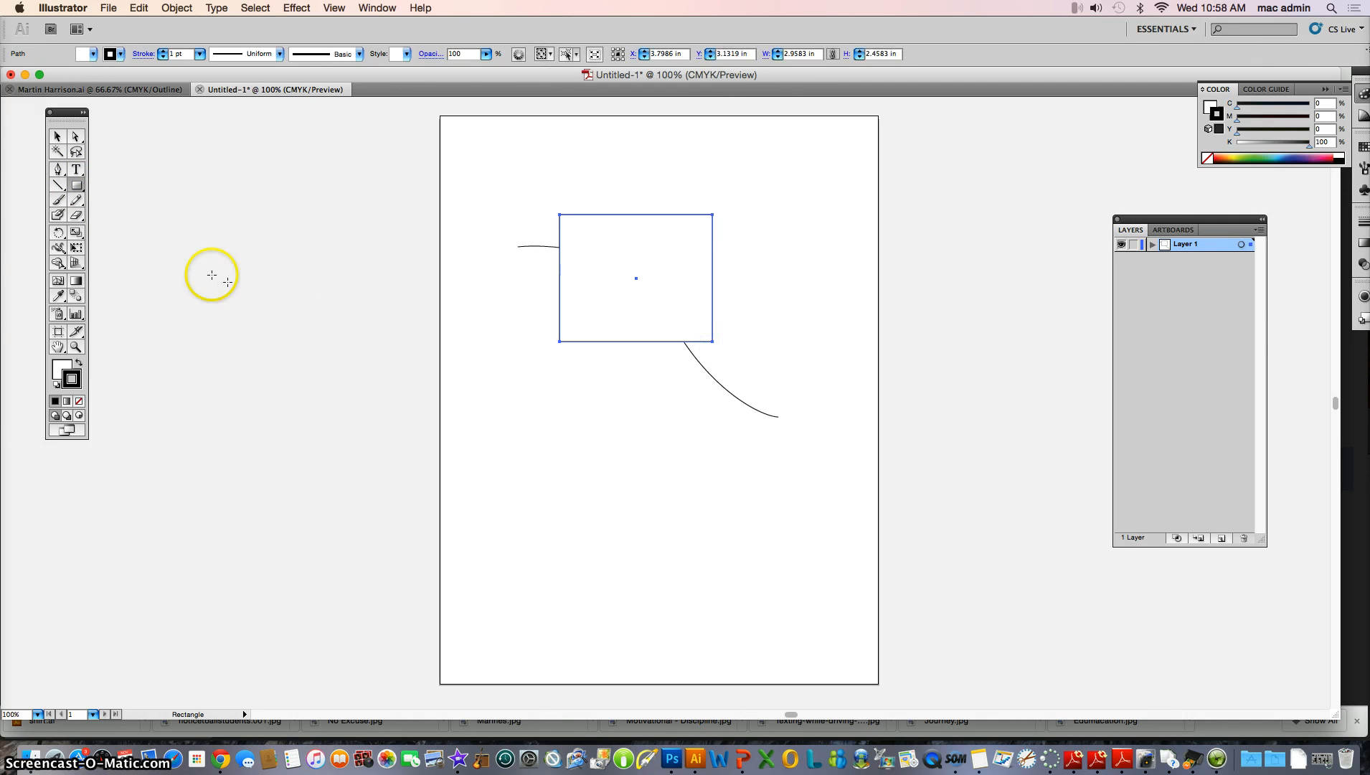
left_click(63, 369)
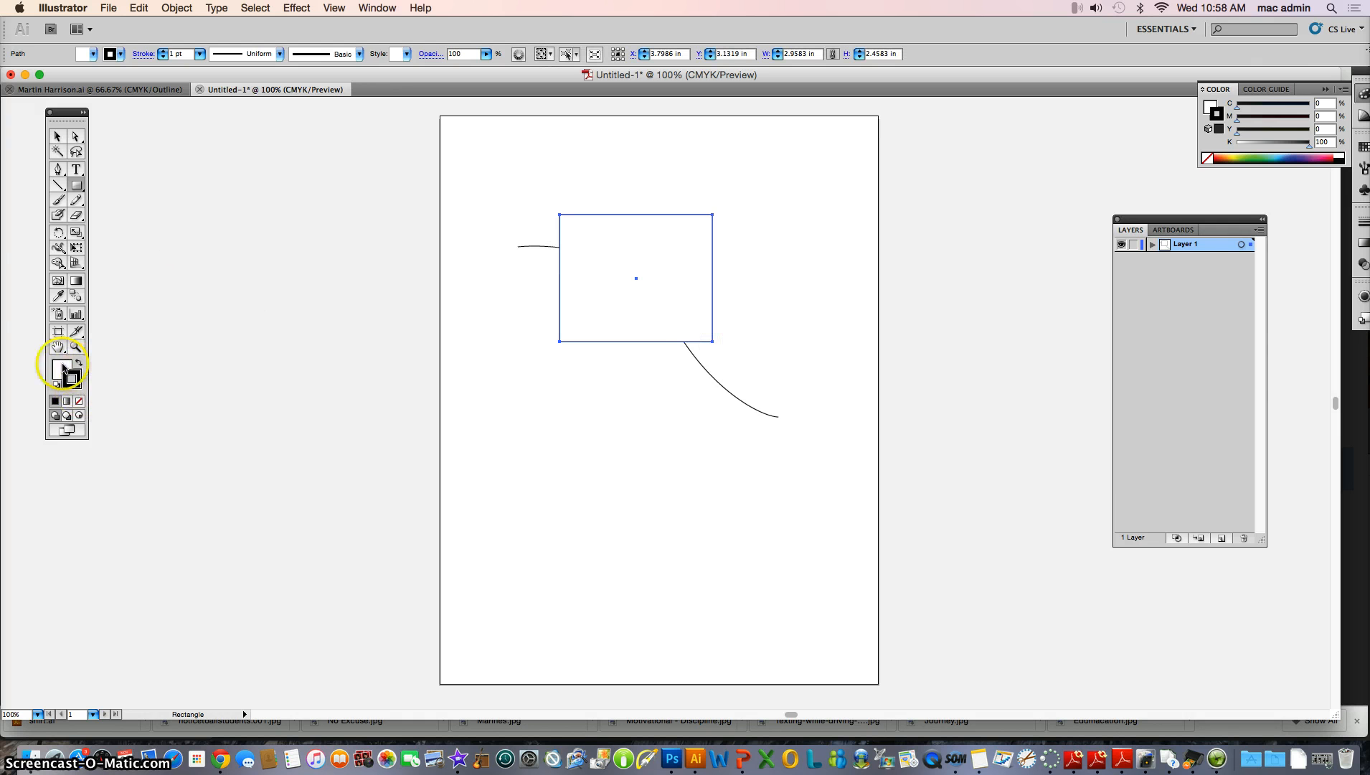
left_click(79, 401)
left_click(57, 137)
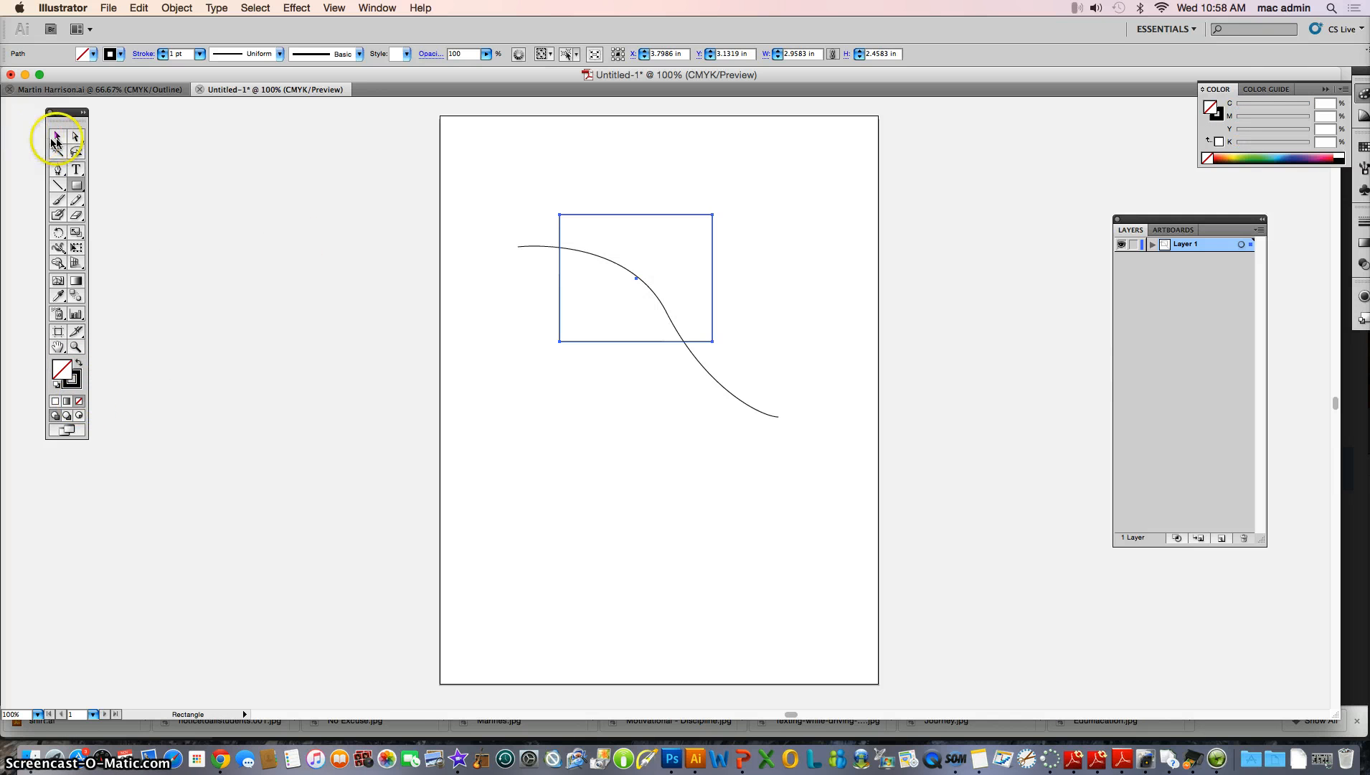
left_click(289, 250)
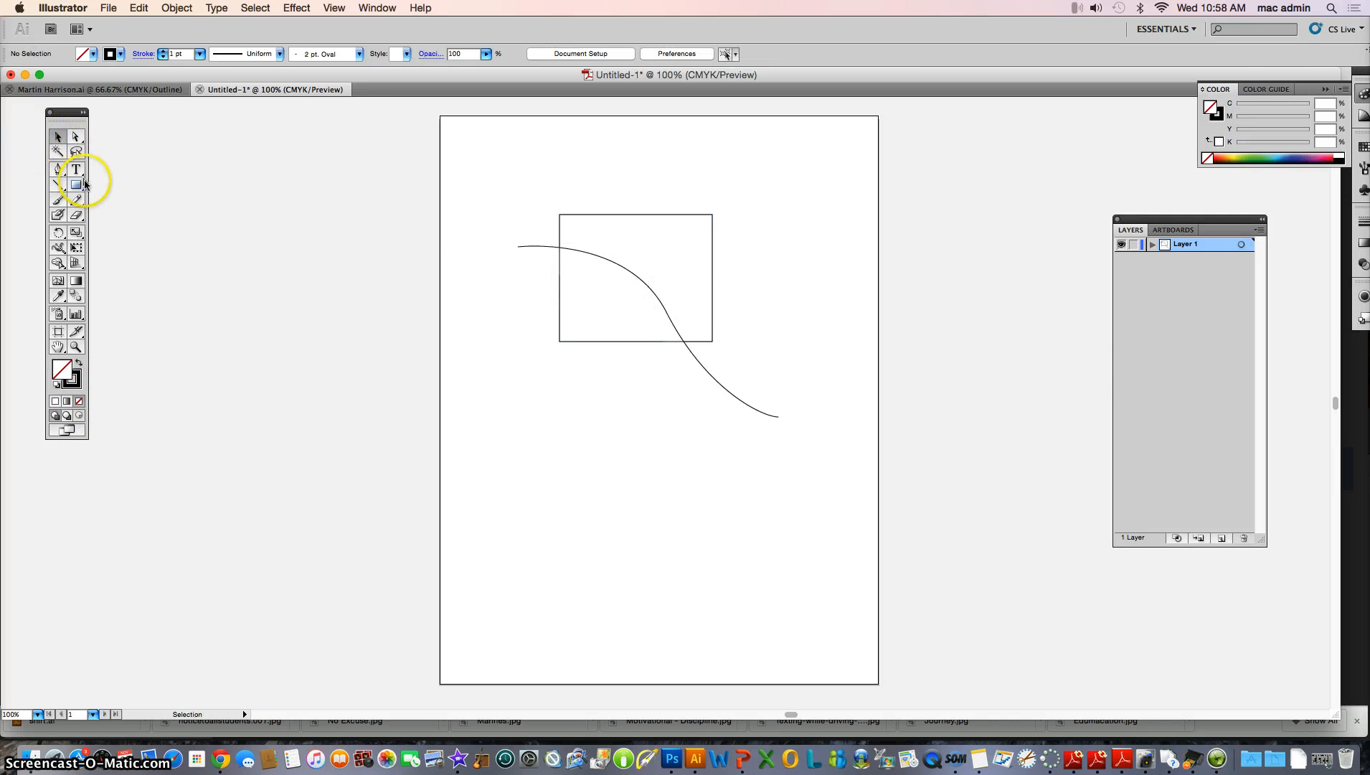
Draw a second curved path with the Pen tool below the first curve
left_click(58, 171)
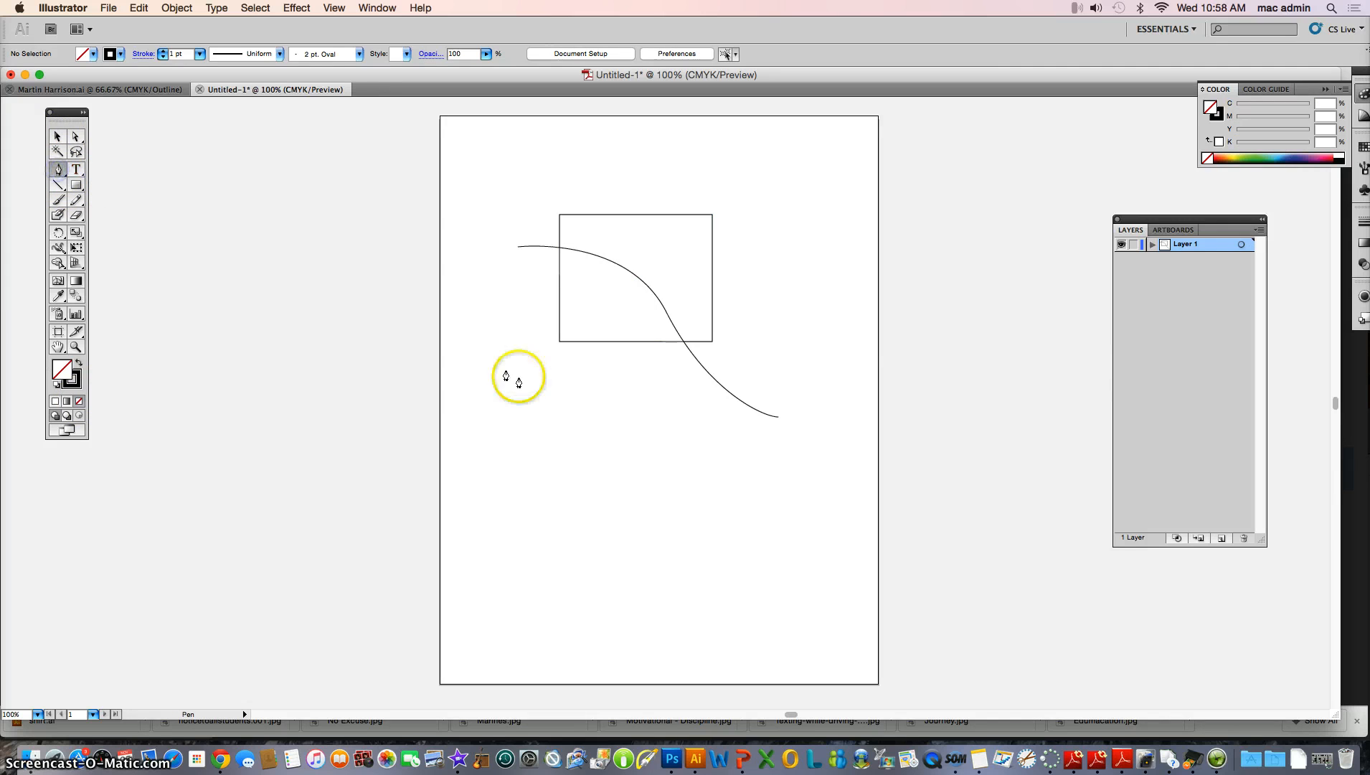
left_click(618, 391)
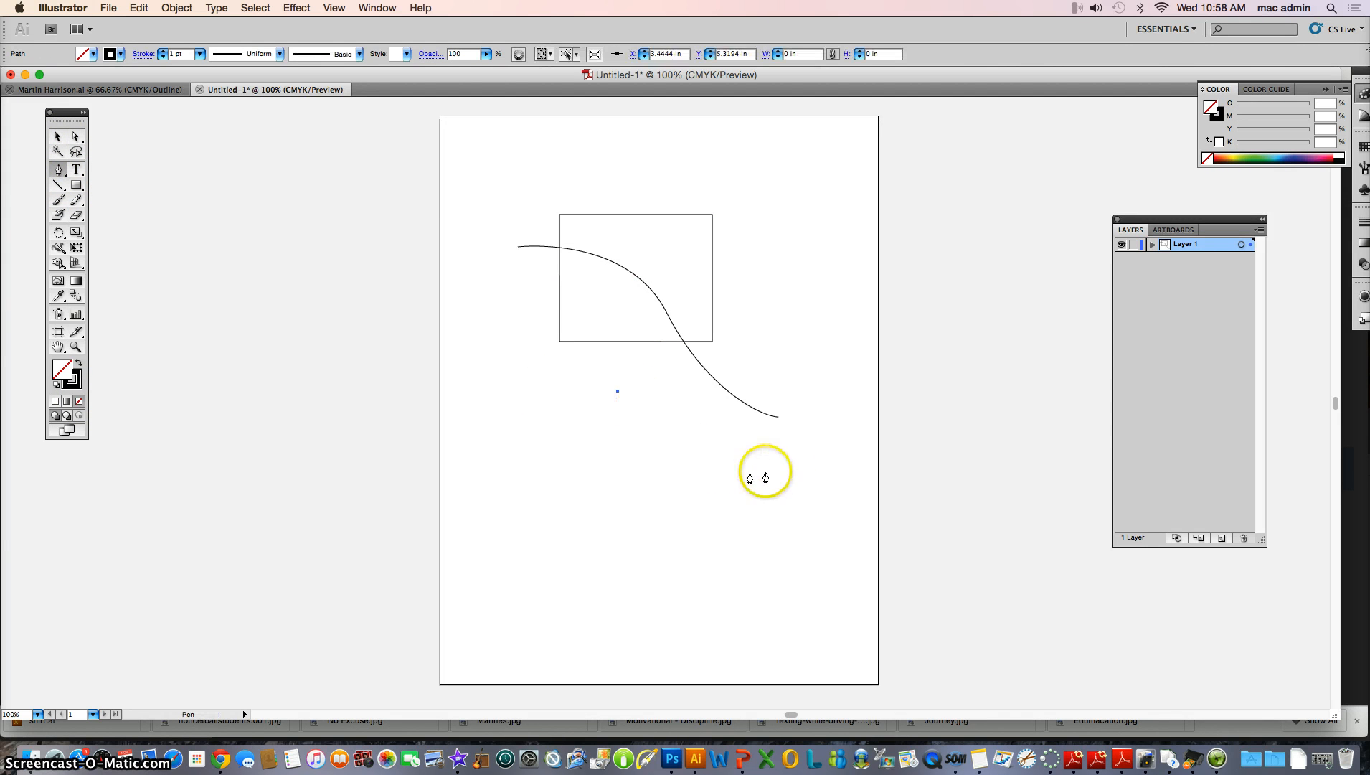
left_click_drag(782, 467, 807, 379)
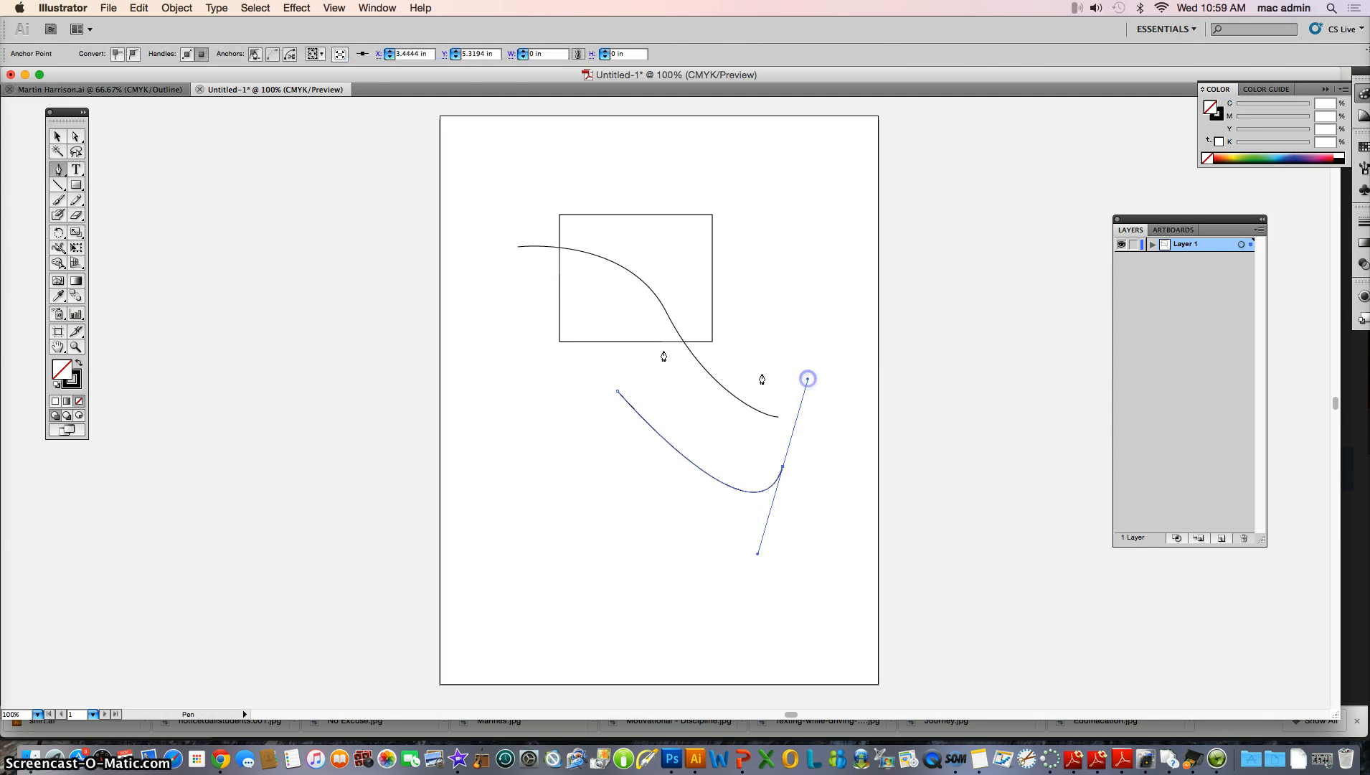
left_click(76, 137)
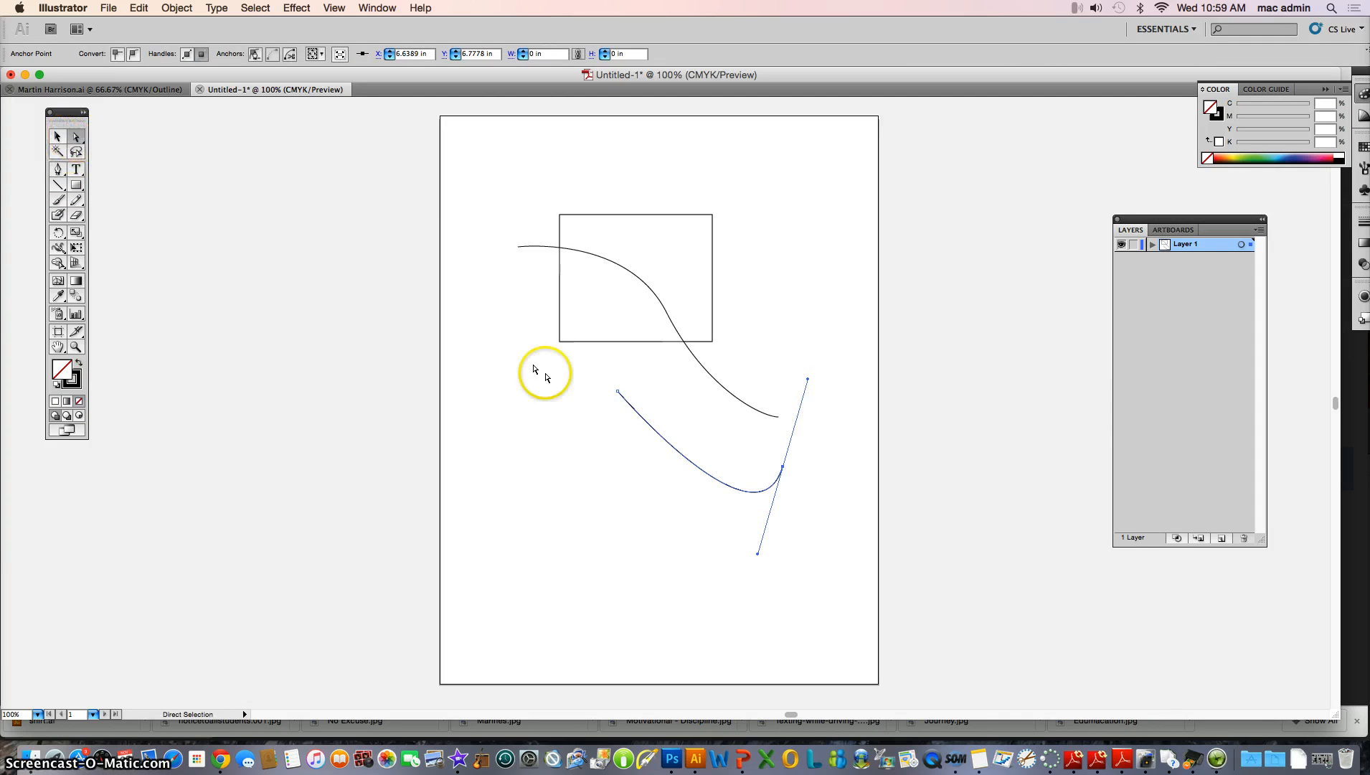
Move the second curve's end anchor onto the first curve's end and drag its start anchor up and left
left_click(819, 460)
left_click_drag(783, 467, 781, 421)
left_click(801, 431)
left_click(804, 429)
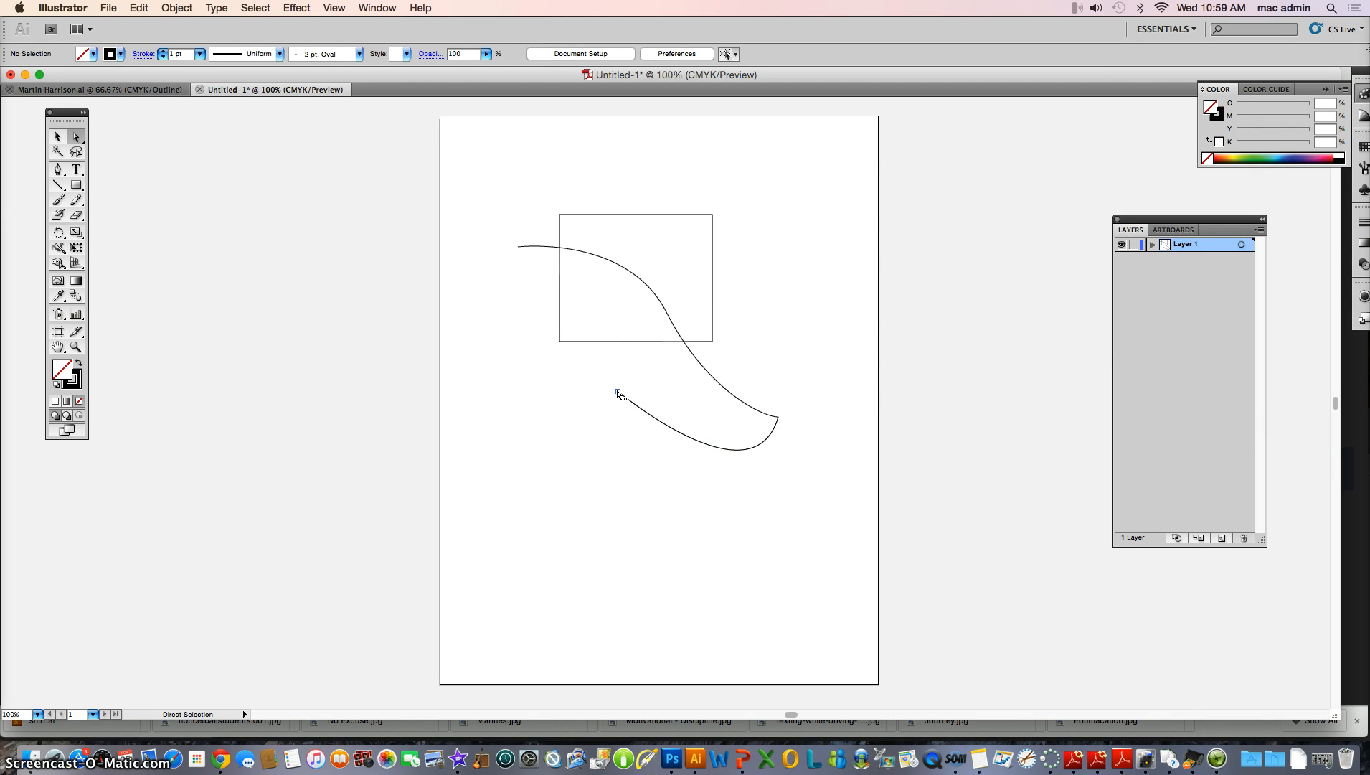
left_click_drag(609, 389, 498, 335)
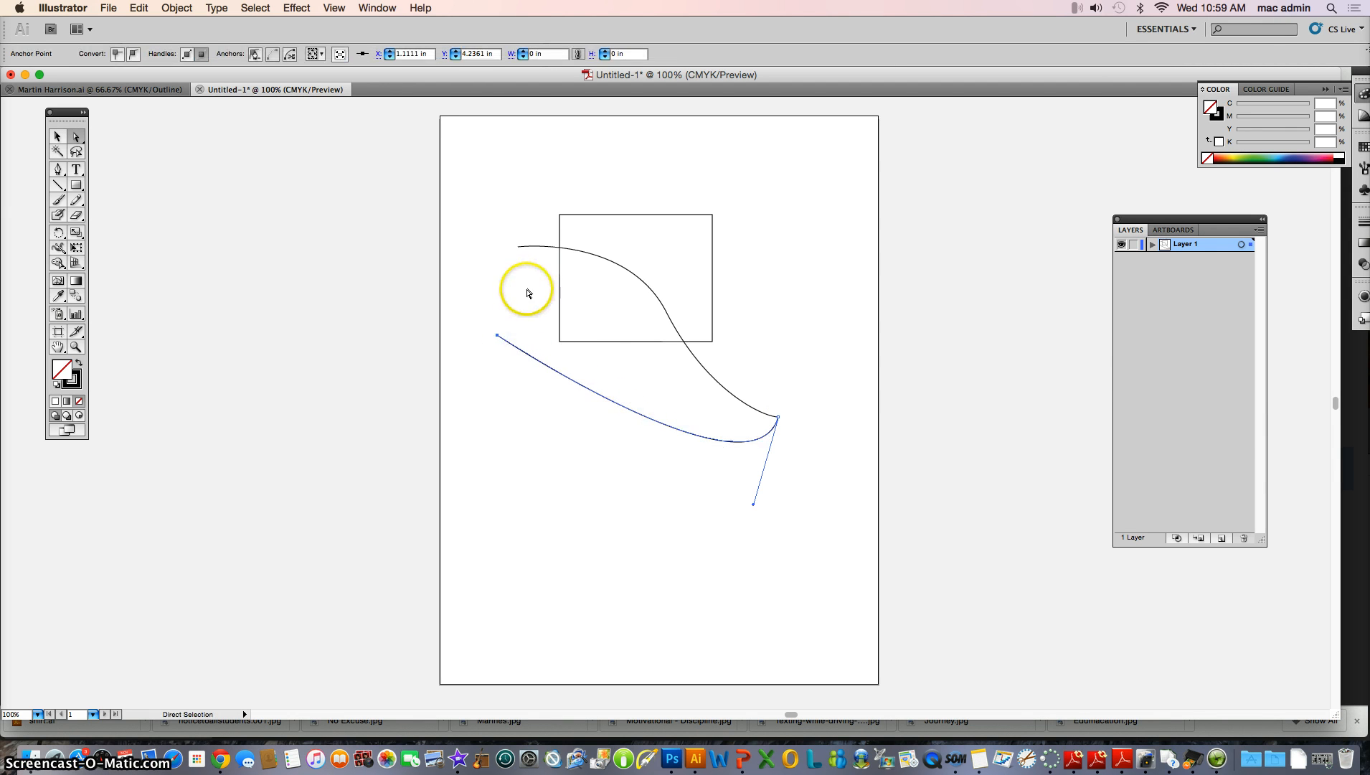
left_click(722, 409)
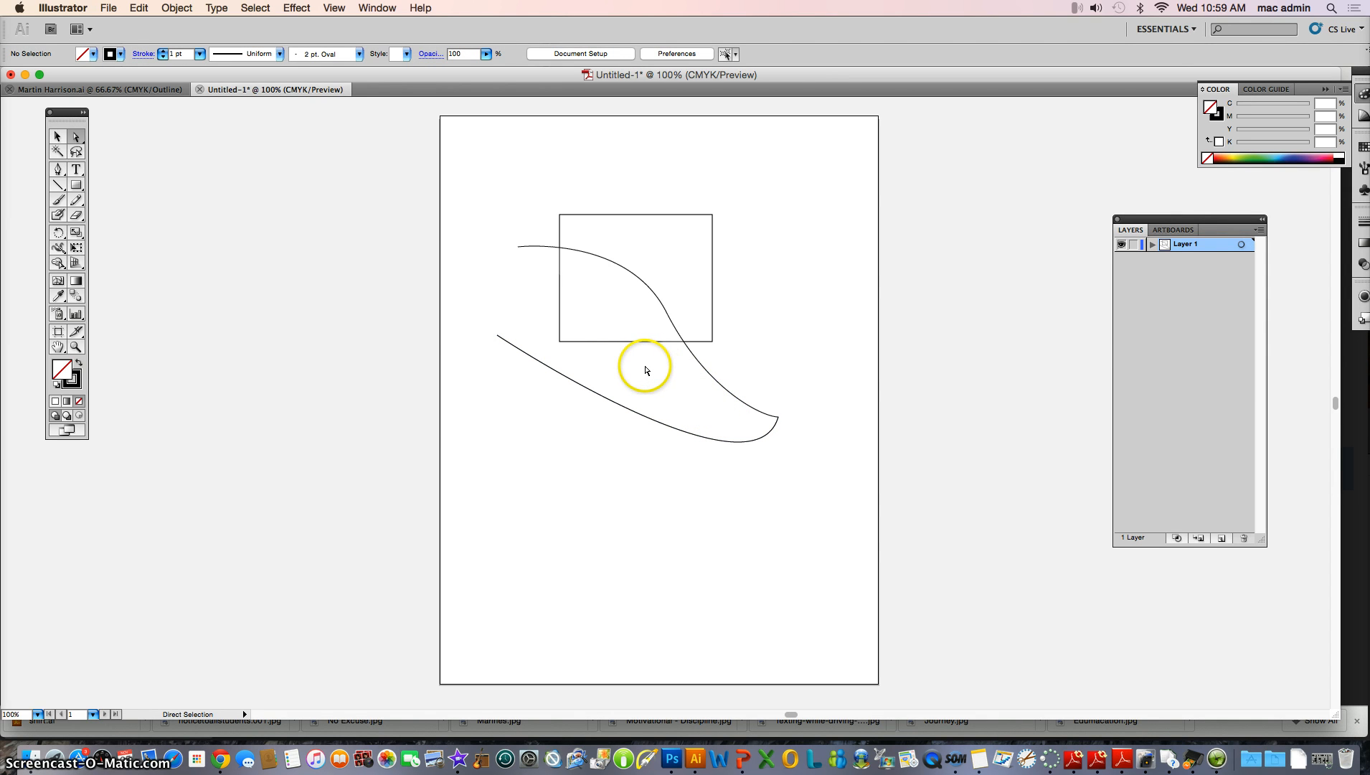
Move the rectangle down and left so it crosses both curves
left_click(78, 349)
left_click(653, 355)
left_click(664, 360)
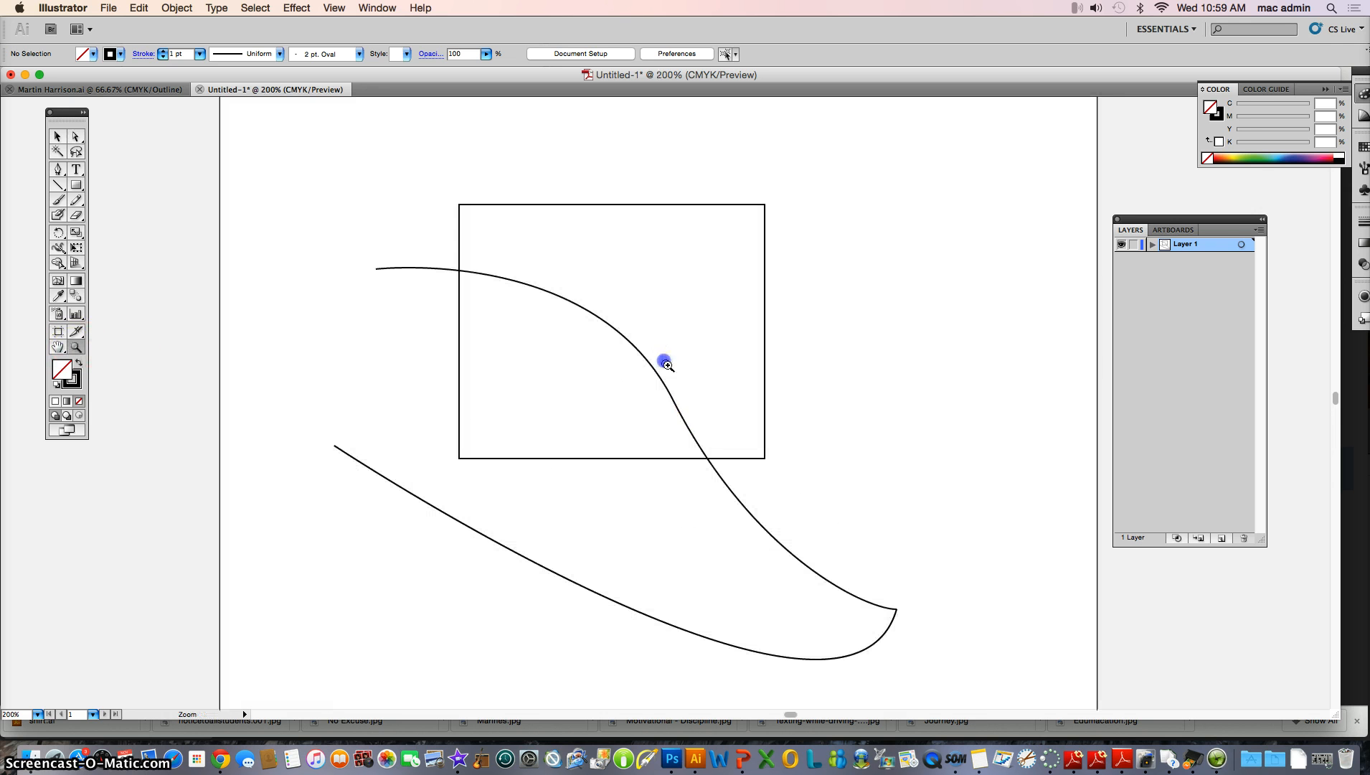
left_click(57, 137)
left_click_drag(535, 205, 496, 286)
left_click(729, 234)
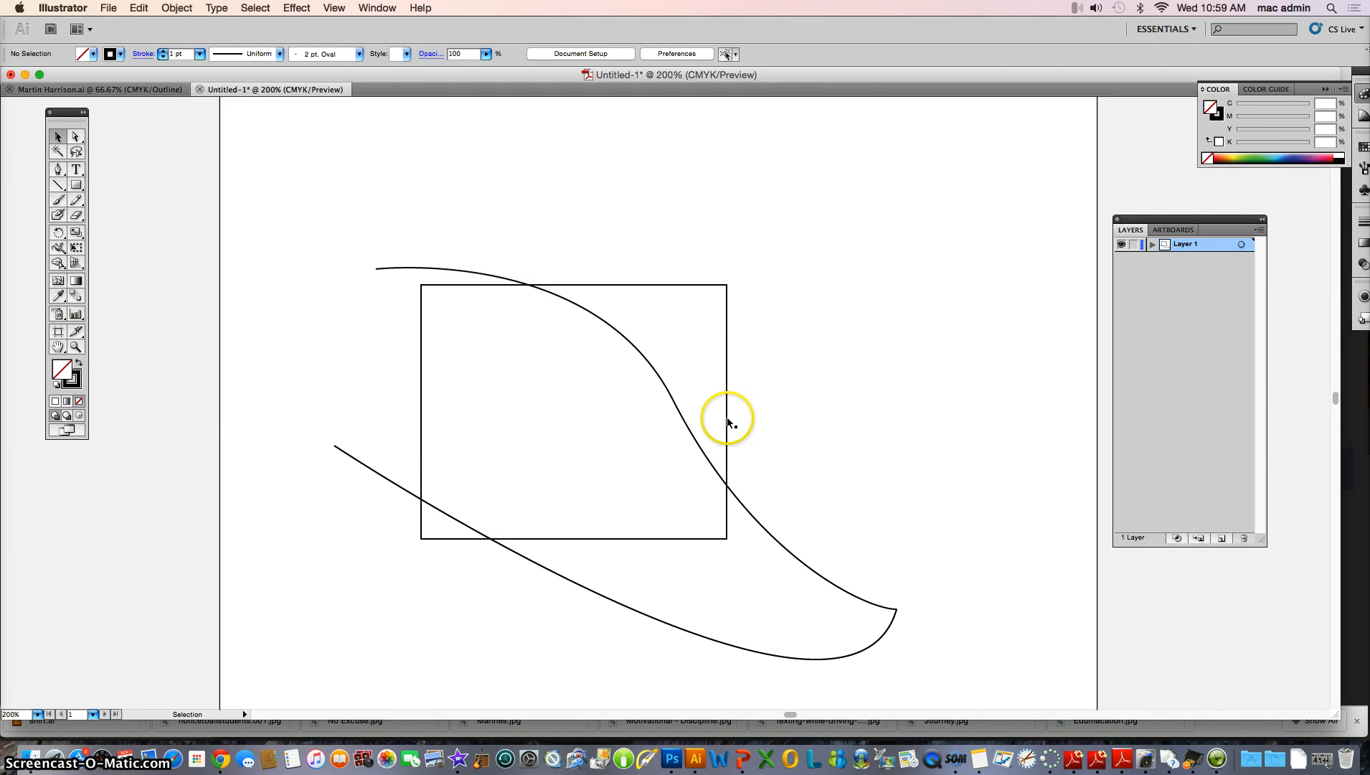
Select each curve and the rectangle in turn to inspect them
left_click(746, 509)
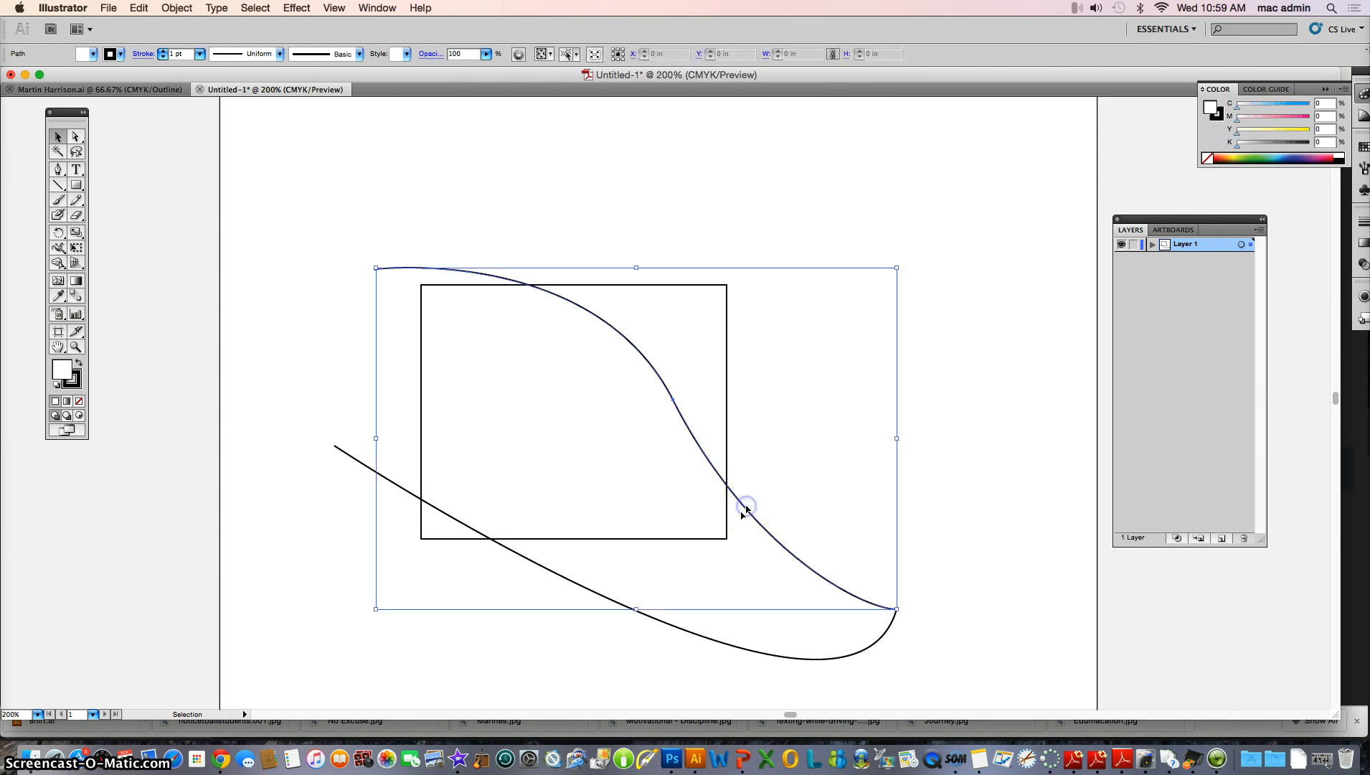
left_click(689, 632)
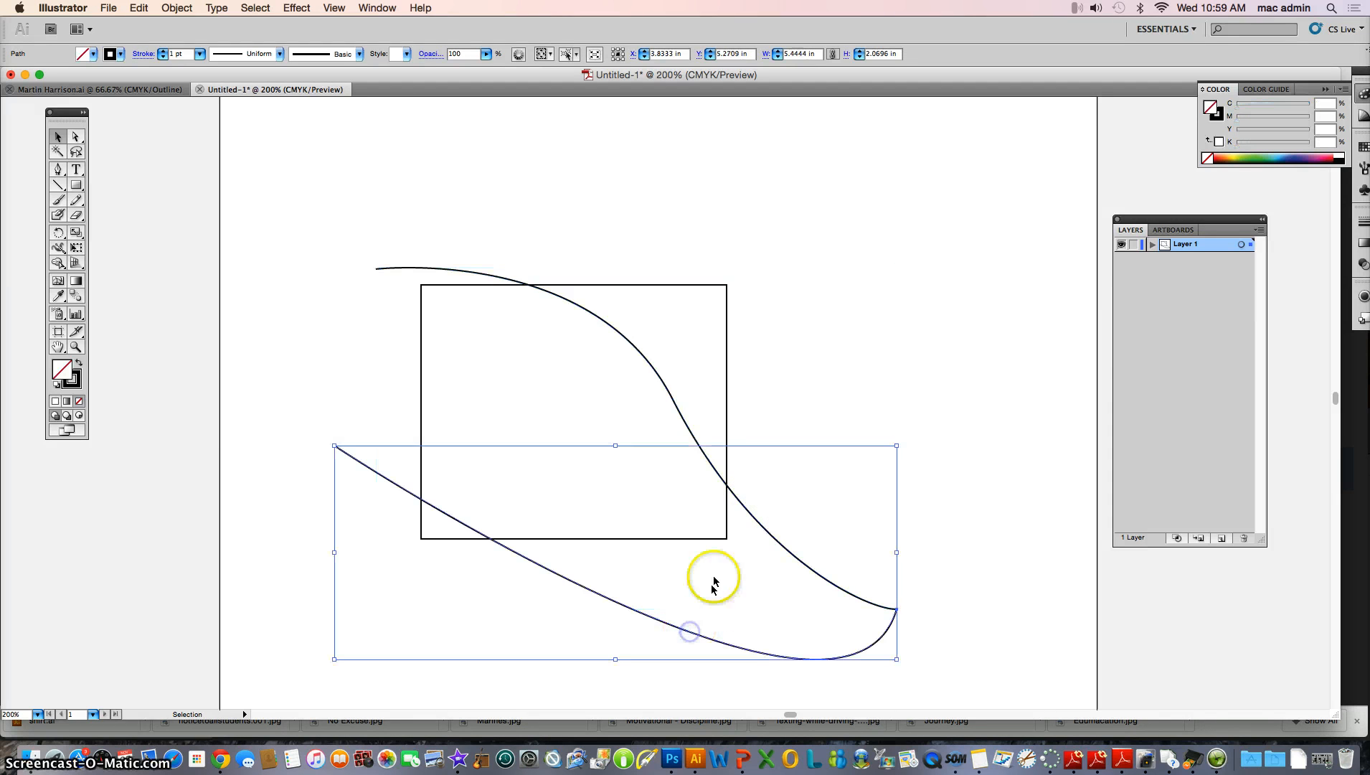
left_click(724, 539)
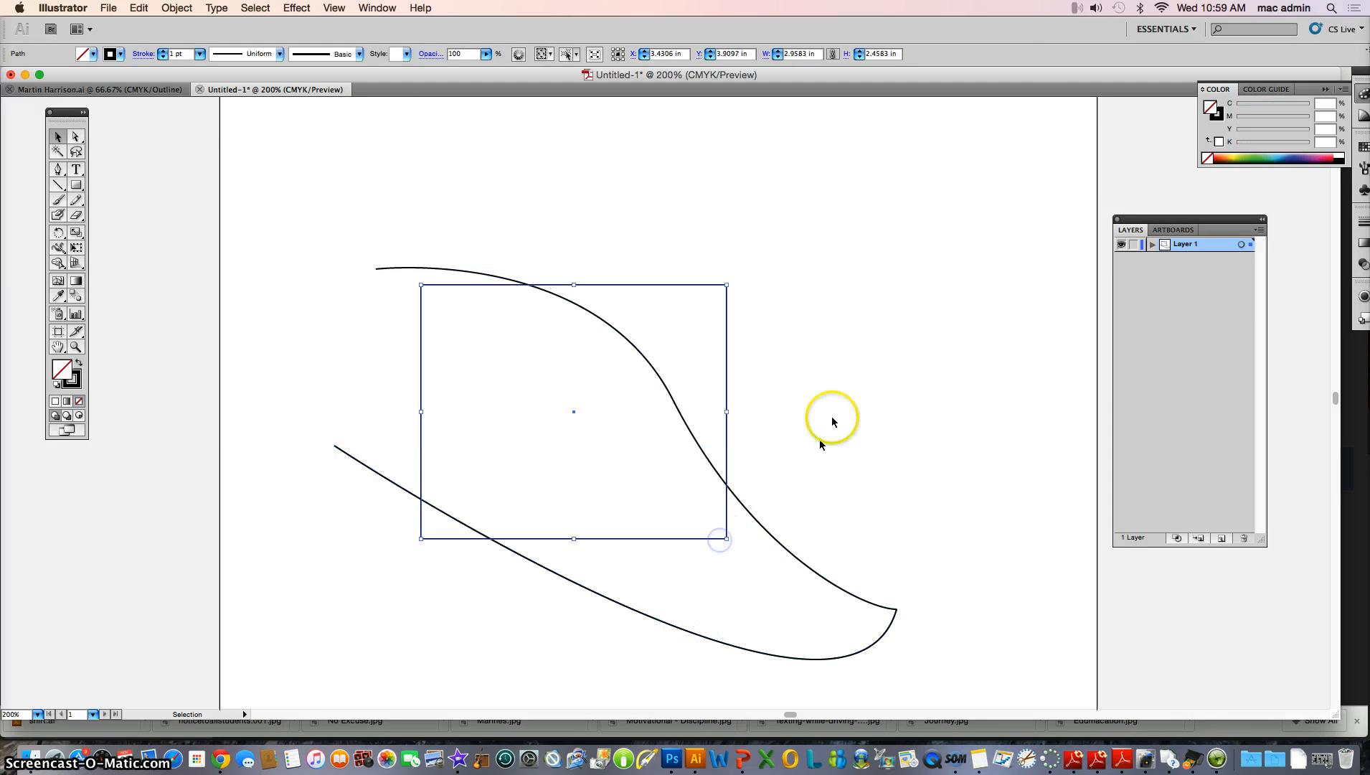
left_click(838, 341)
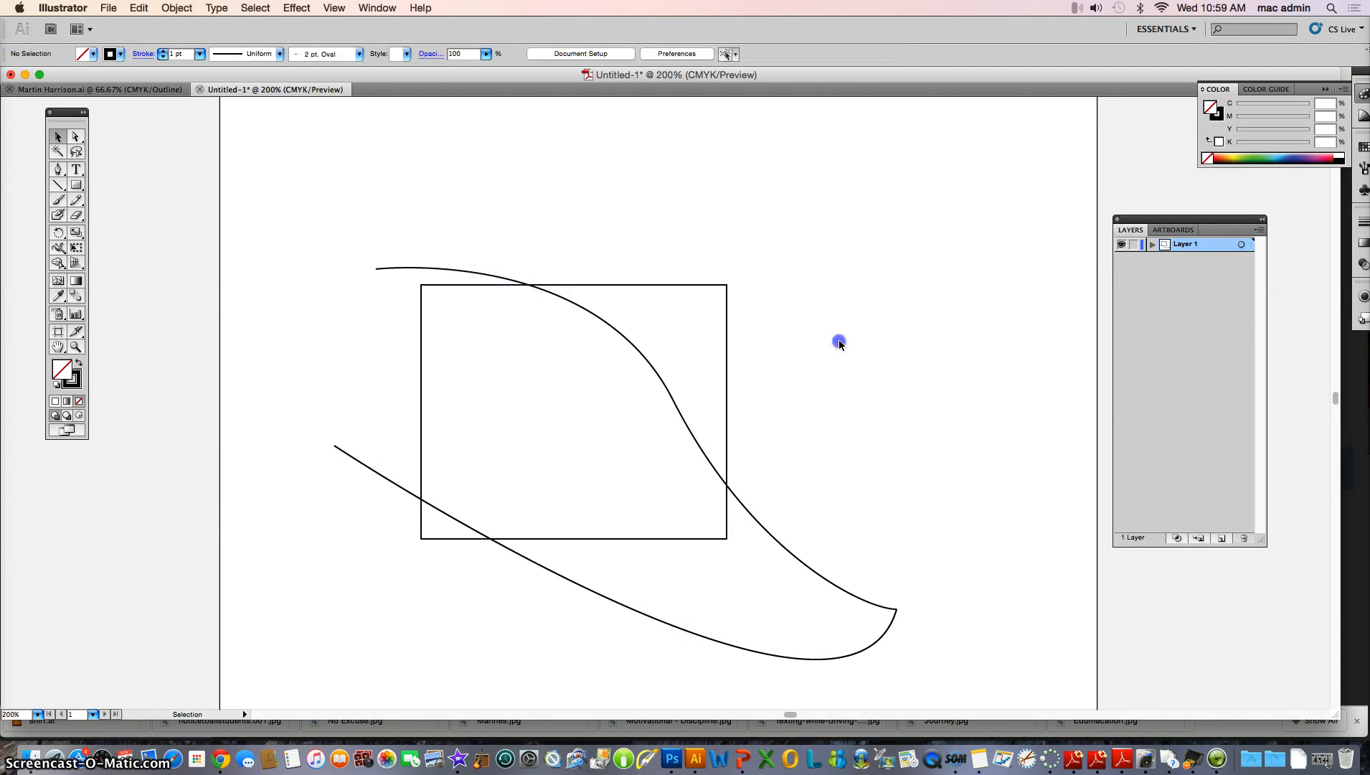
left_click(727, 513)
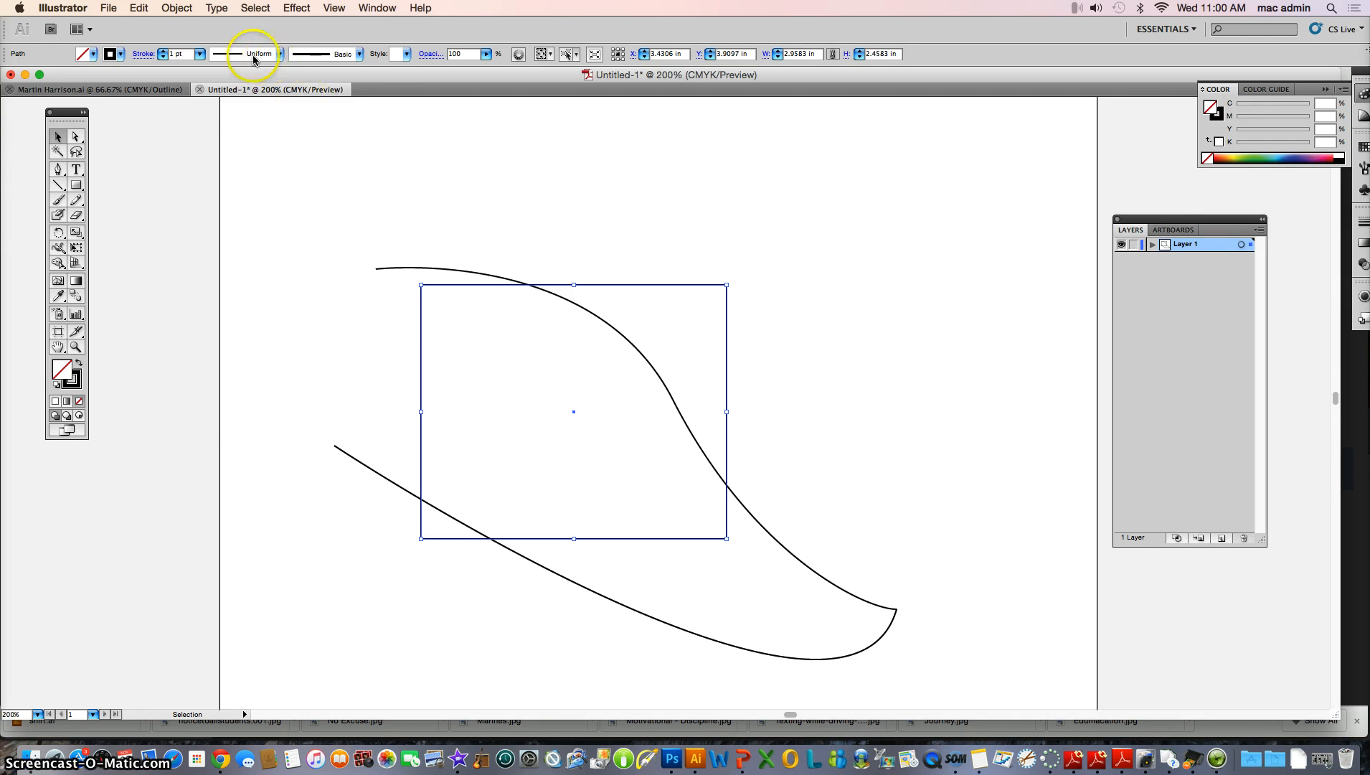
left_click(185, 8)
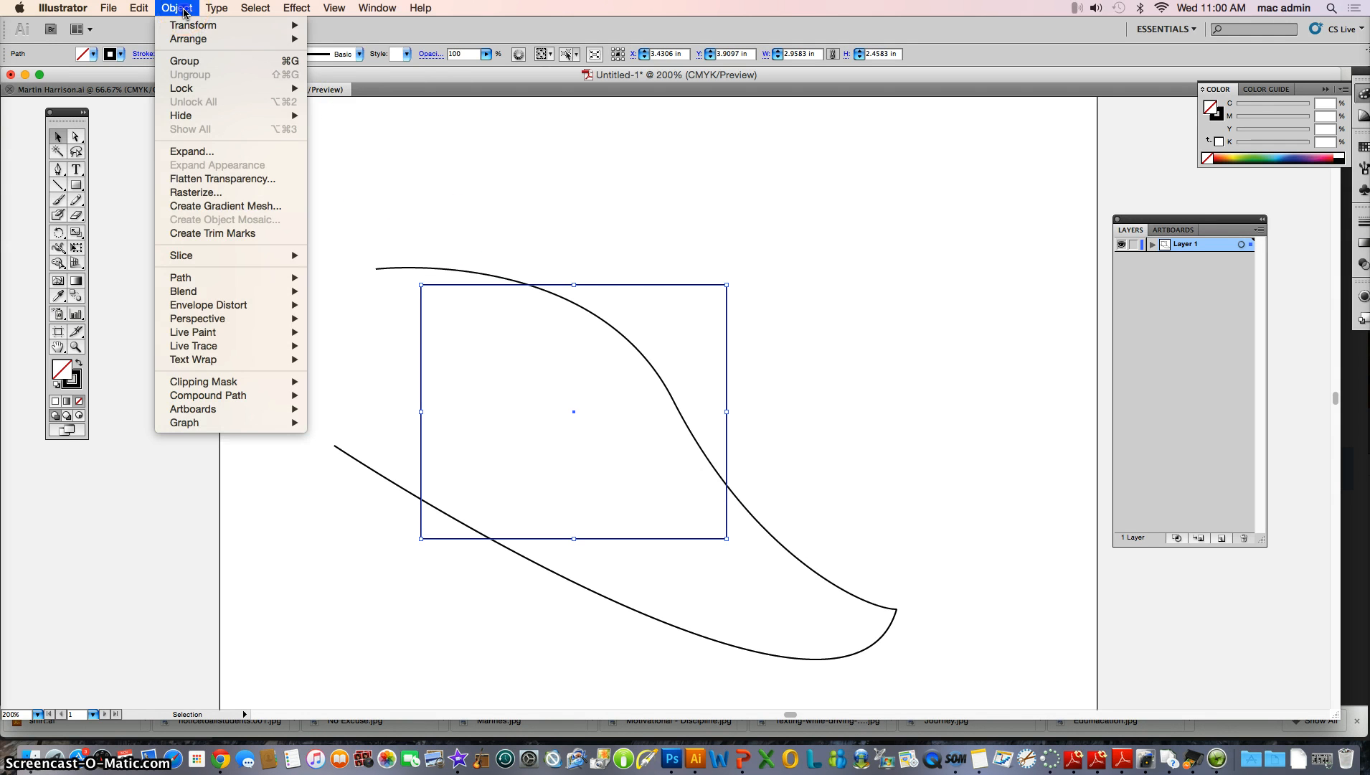
mouse_move(215, 39)
left_click(359, 80)
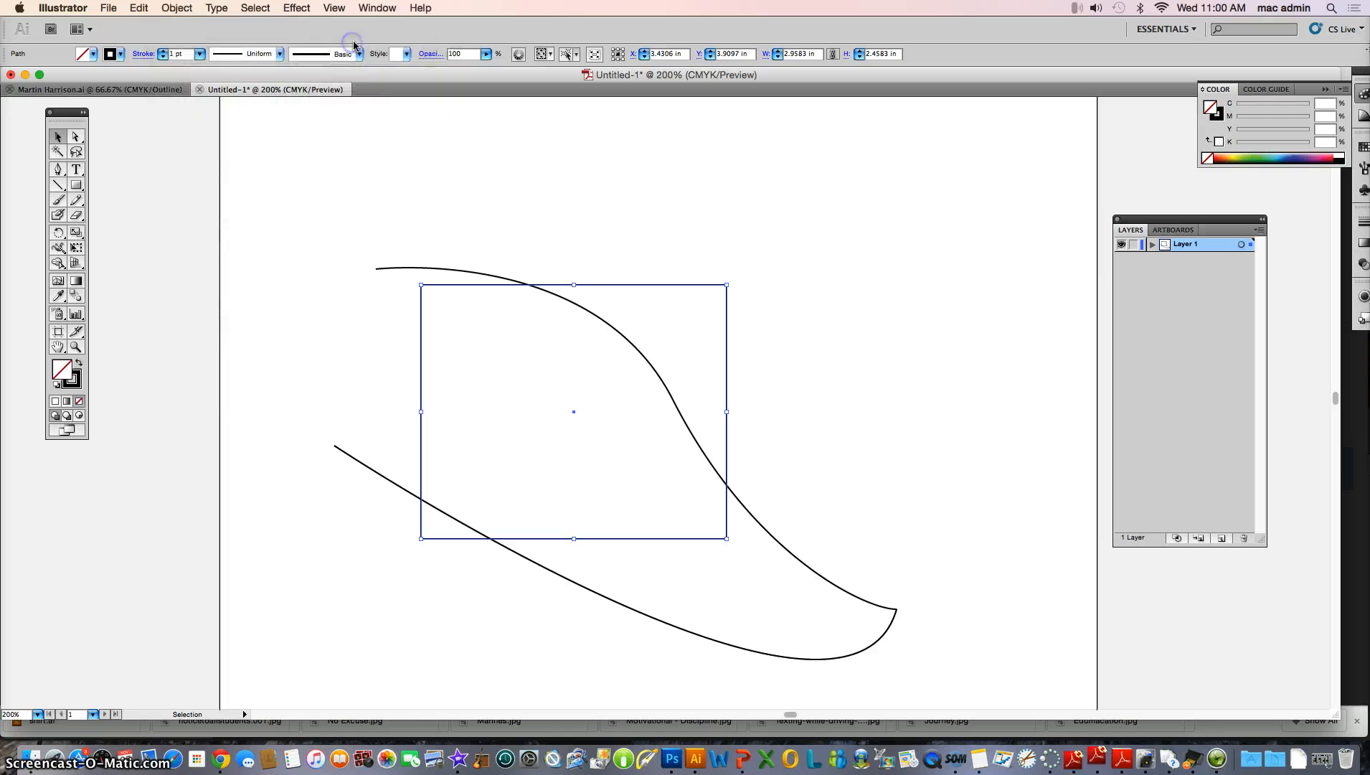
left_click(774, 425)
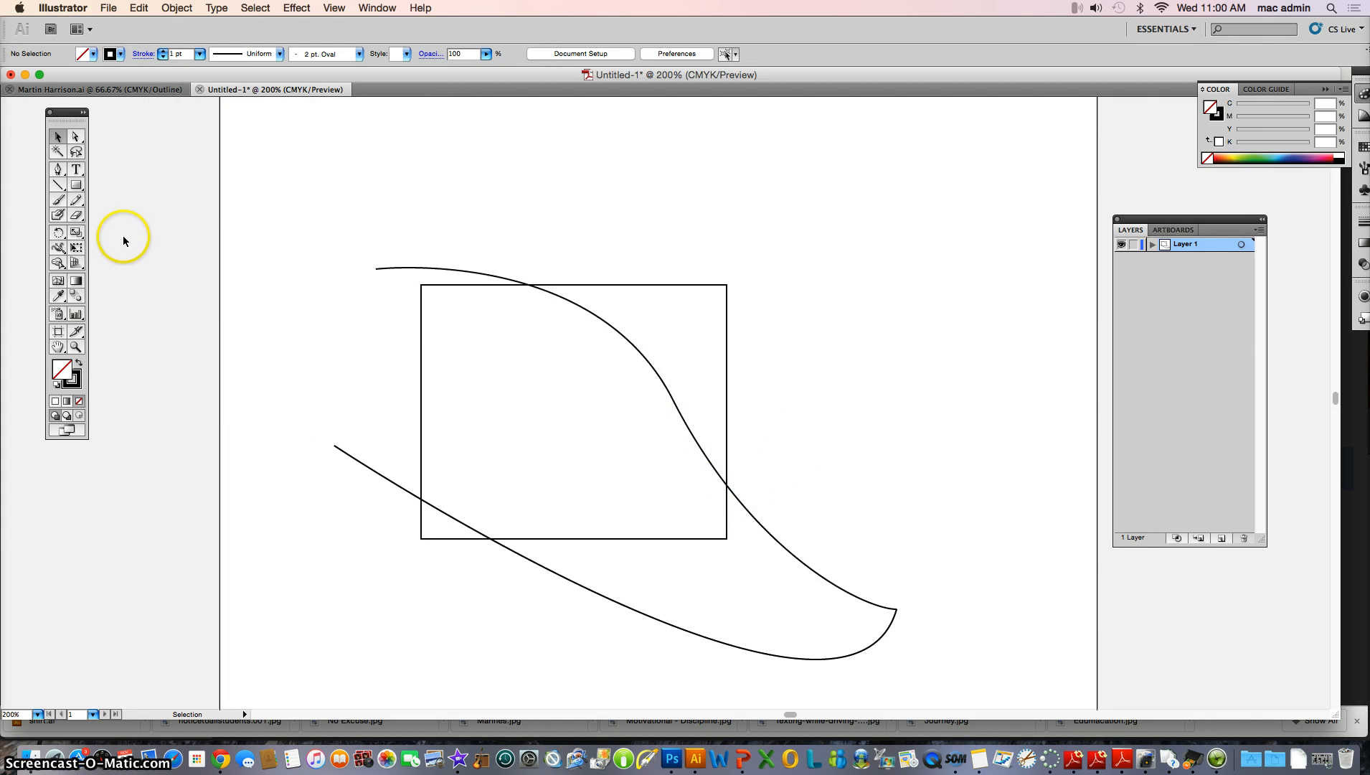
Cut the rectangle with the Scissors tool where its sides cross the first and second curves
left_click(76, 216)
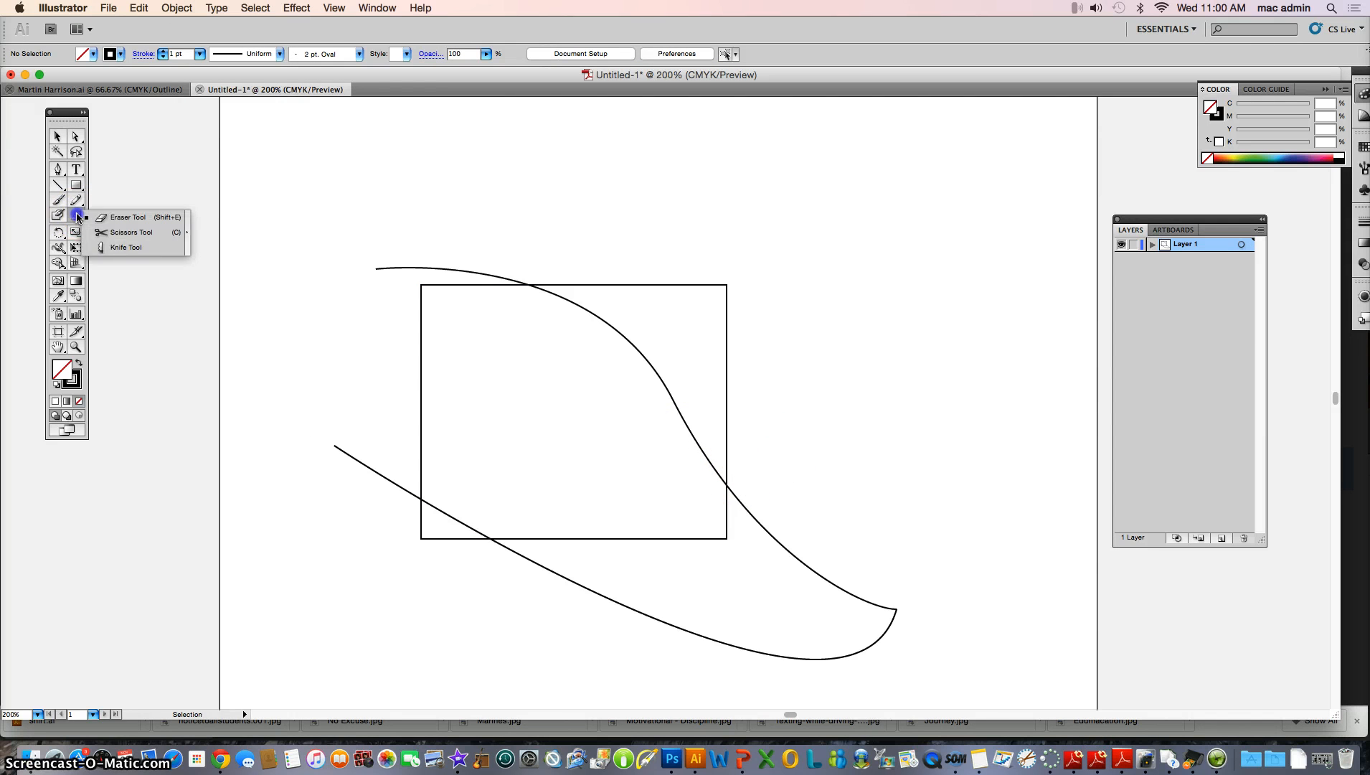
left_click_drag(78, 216, 127, 232)
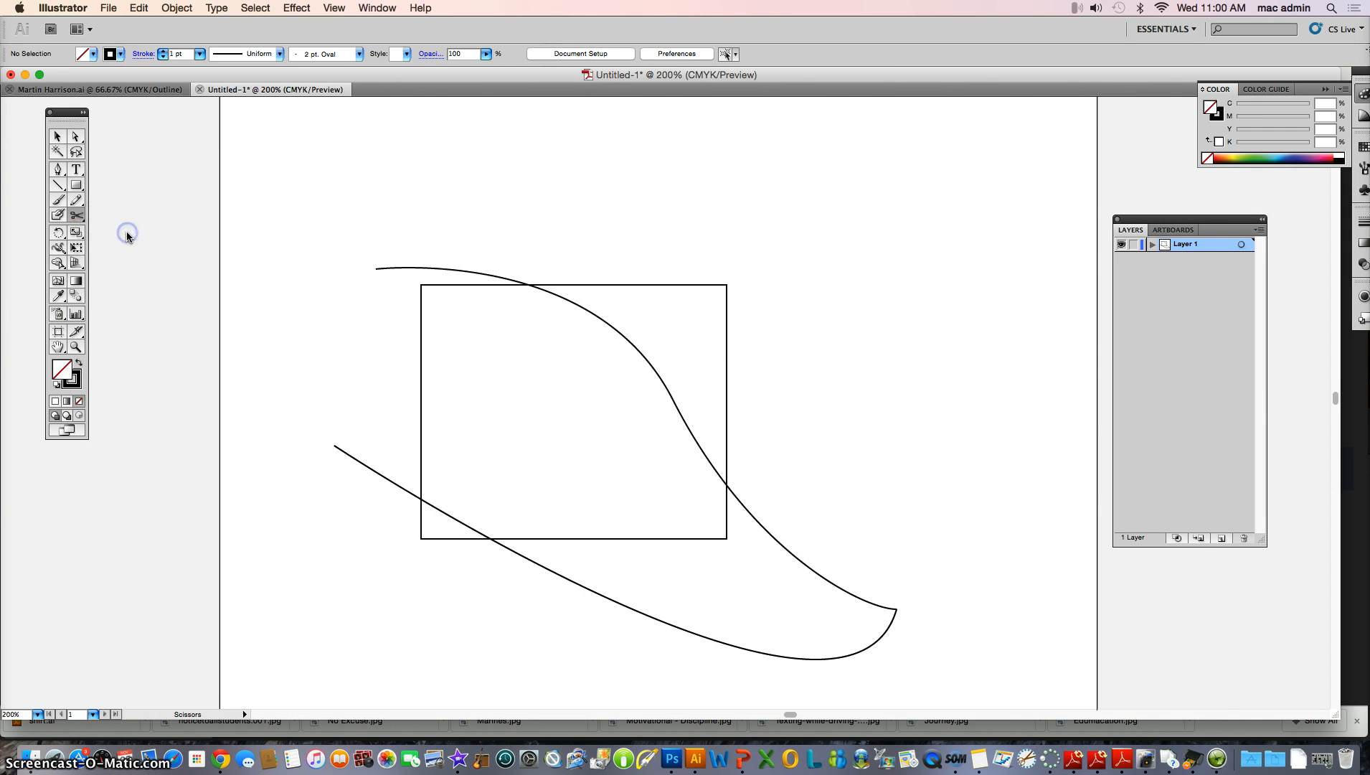
left_click(727, 486)
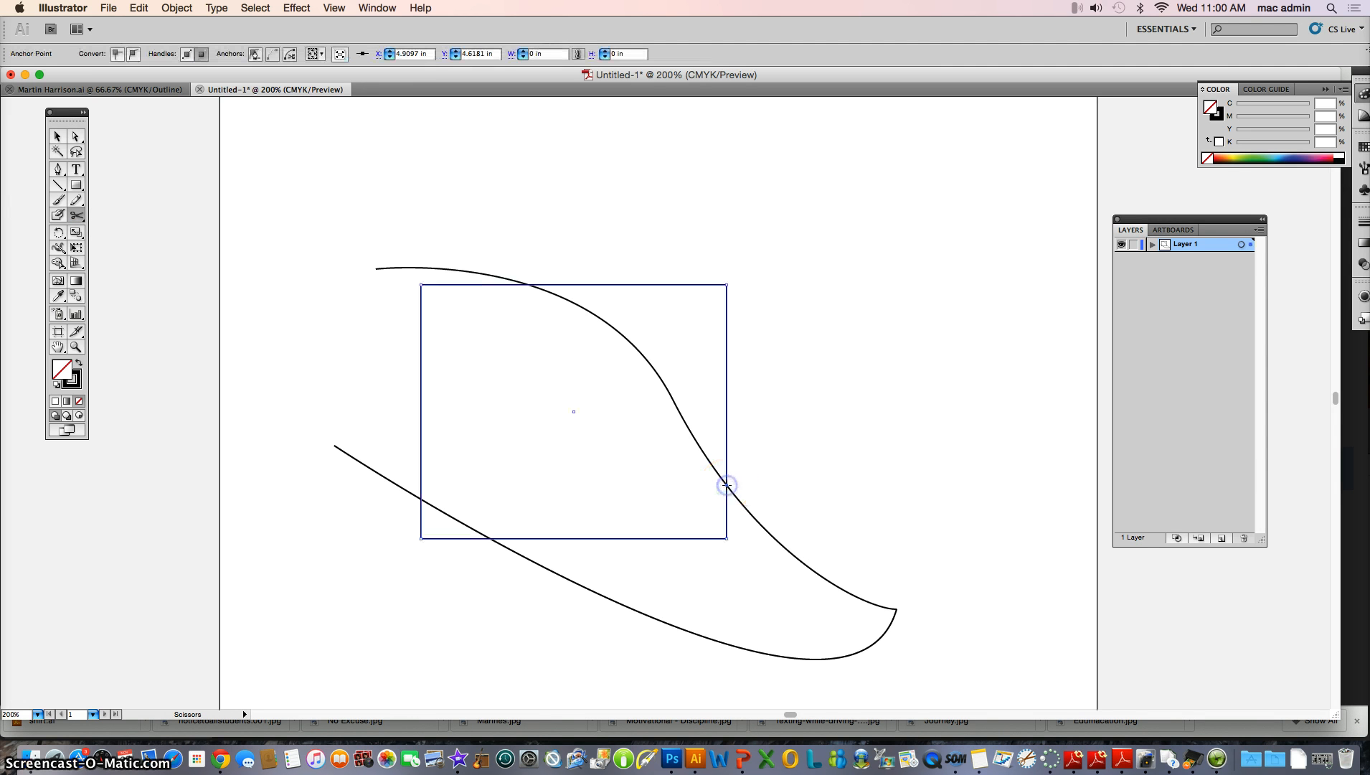
left_click(490, 537)
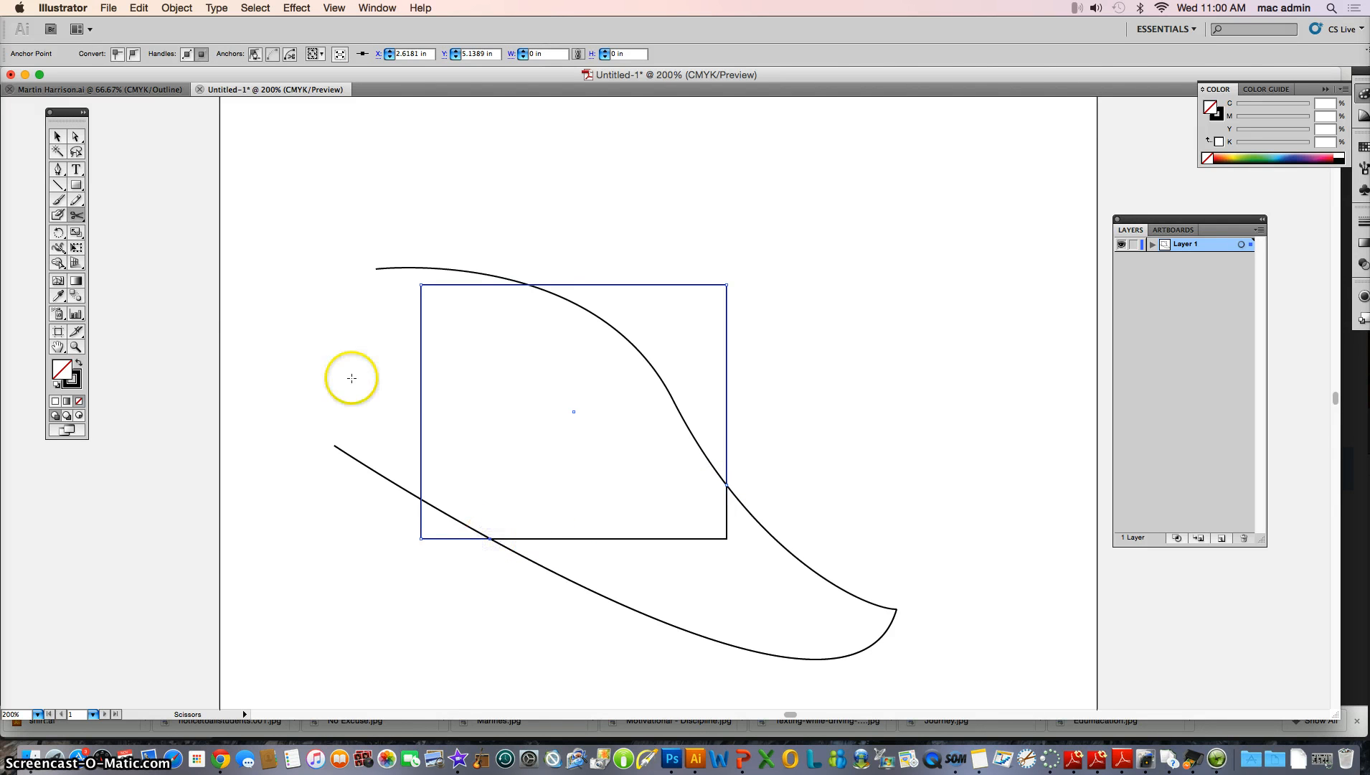
Delete the rectangle's cut-off upper-left portion
left_click(56, 137)
left_click(278, 292)
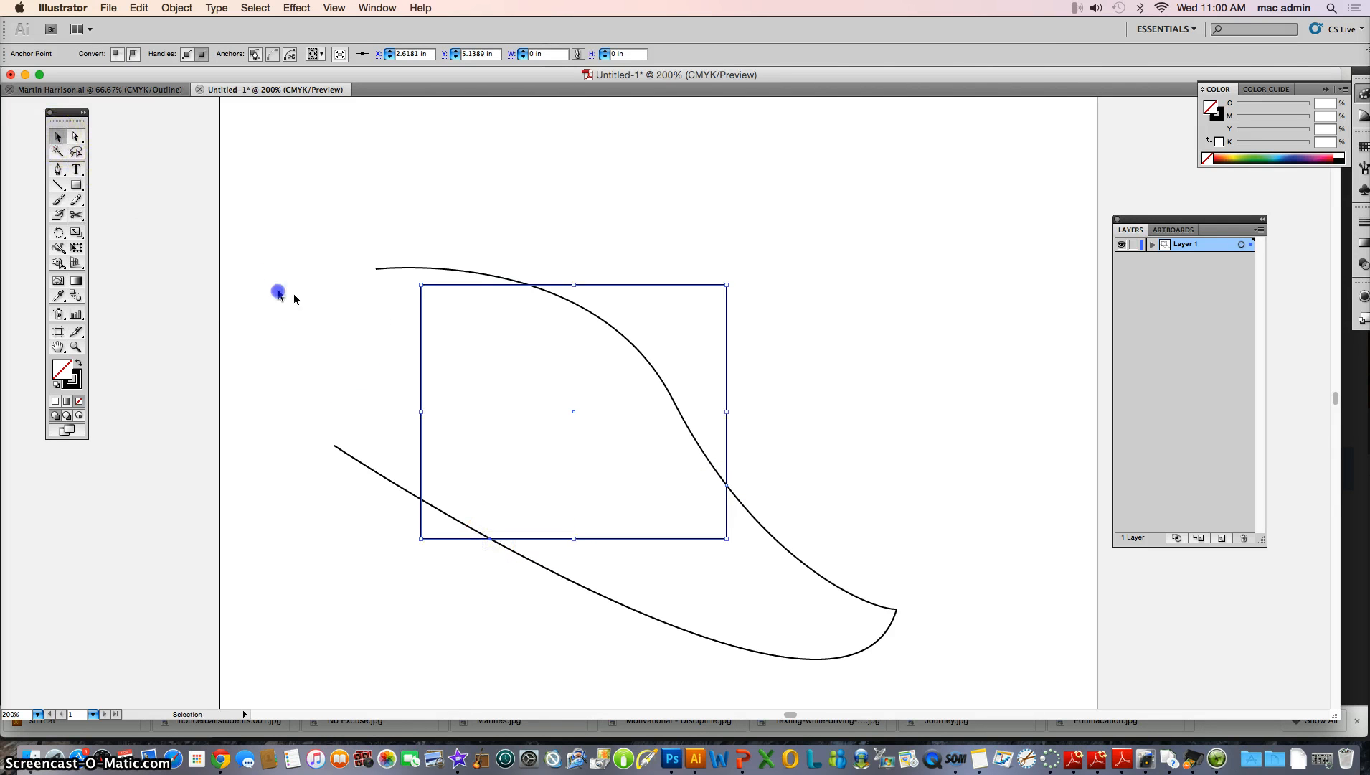
left_click(421, 314)
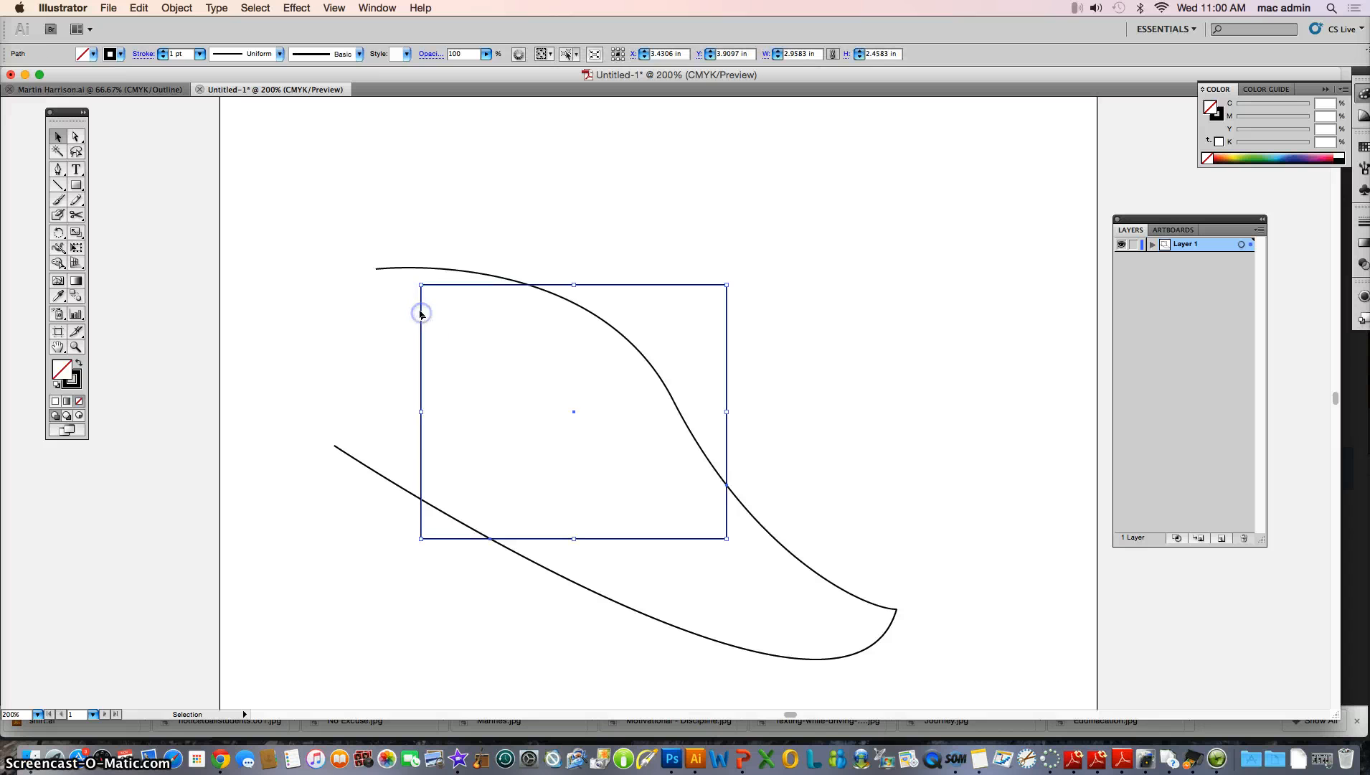
left_click(387, 351)
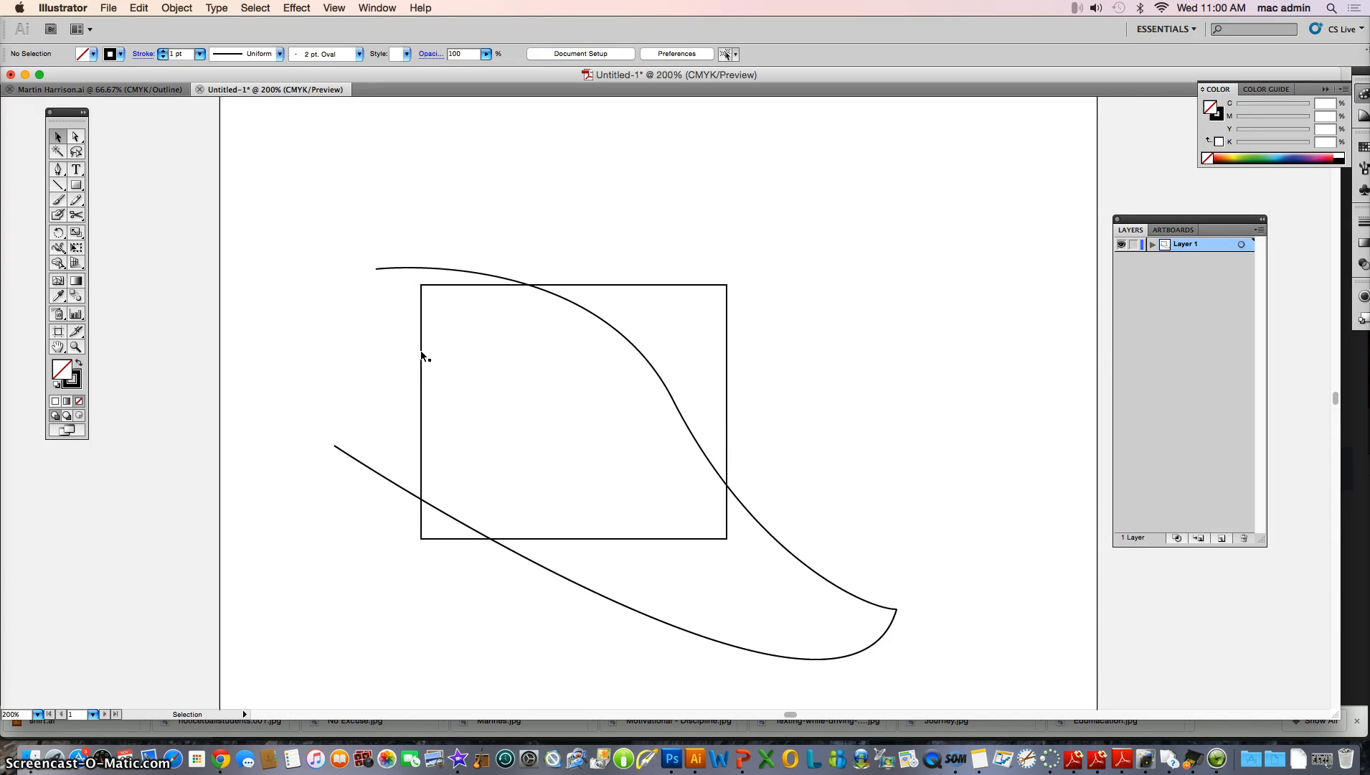
left_click(421, 354)
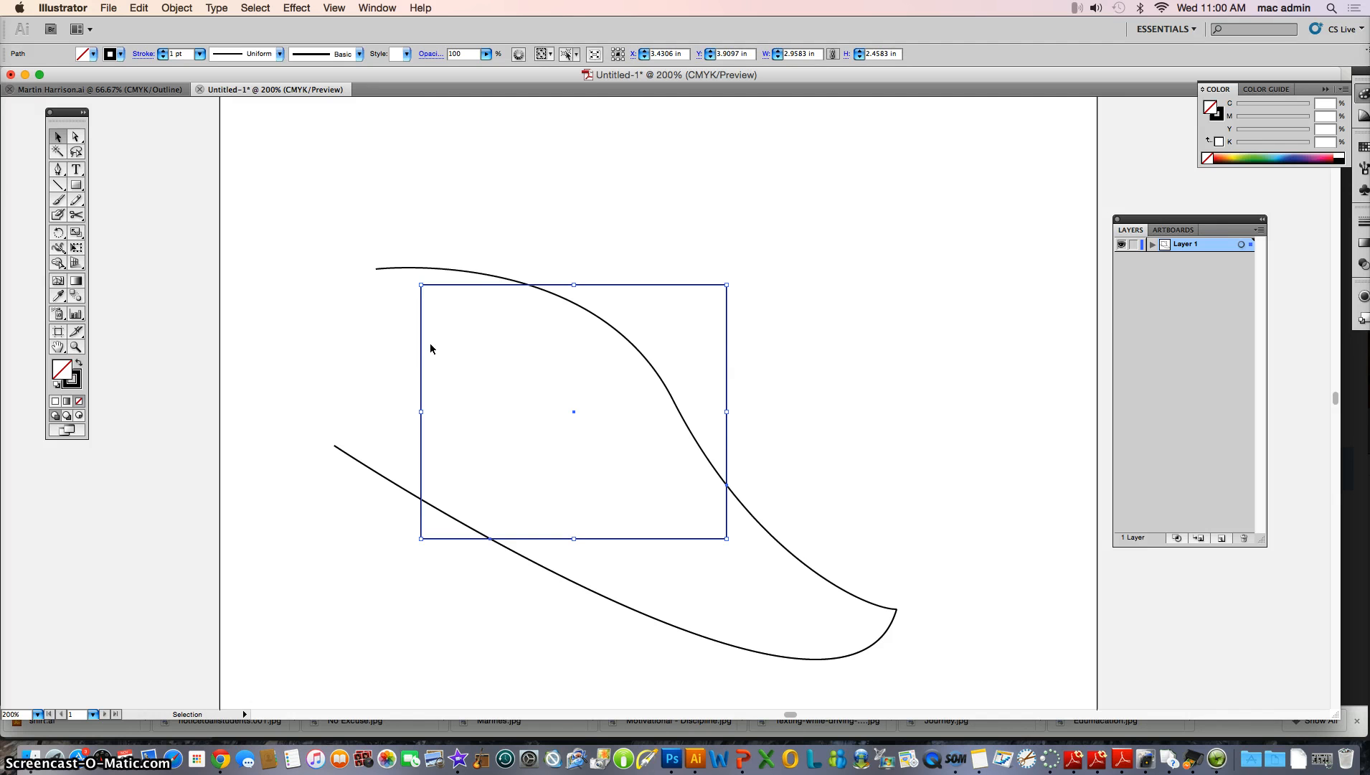
key("Delete")
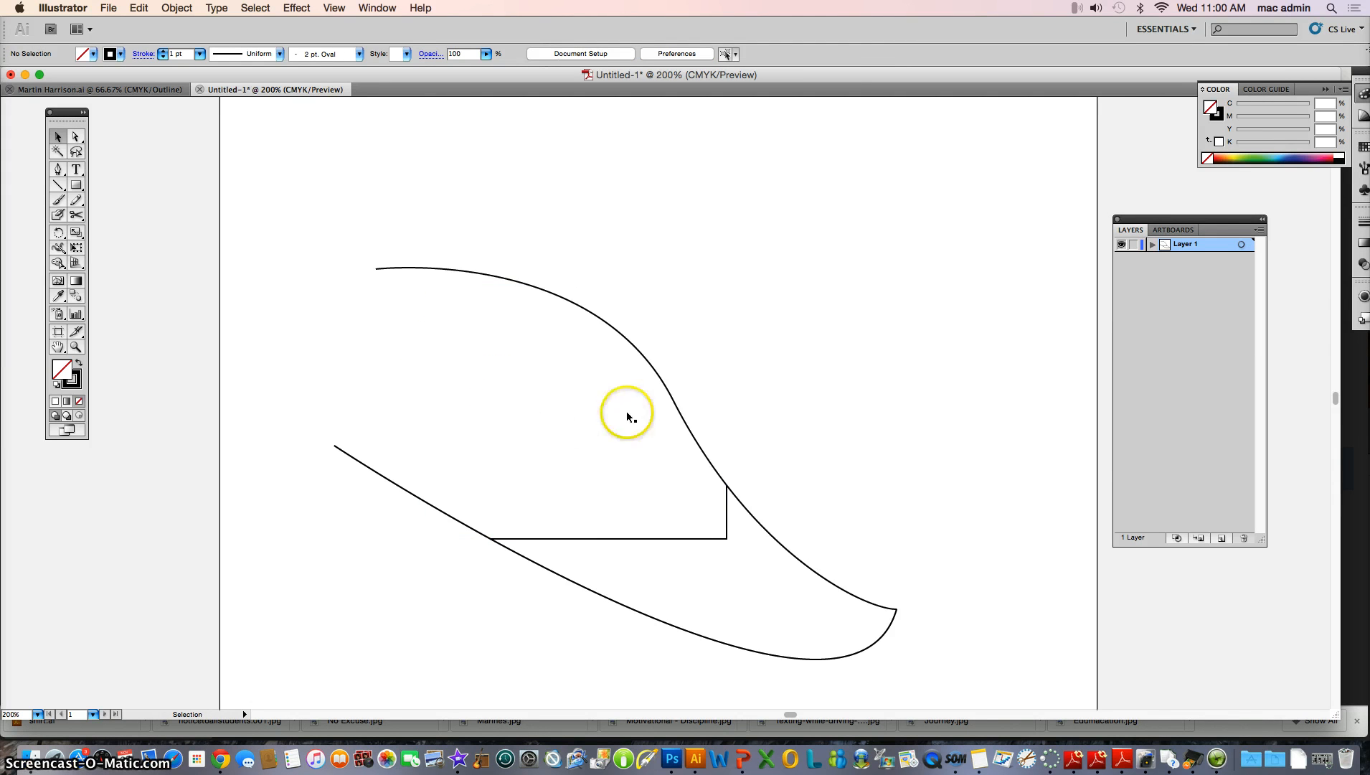
Zoom in on the rectangle's right corner and switch the document to Outline view
left_click(76, 347)
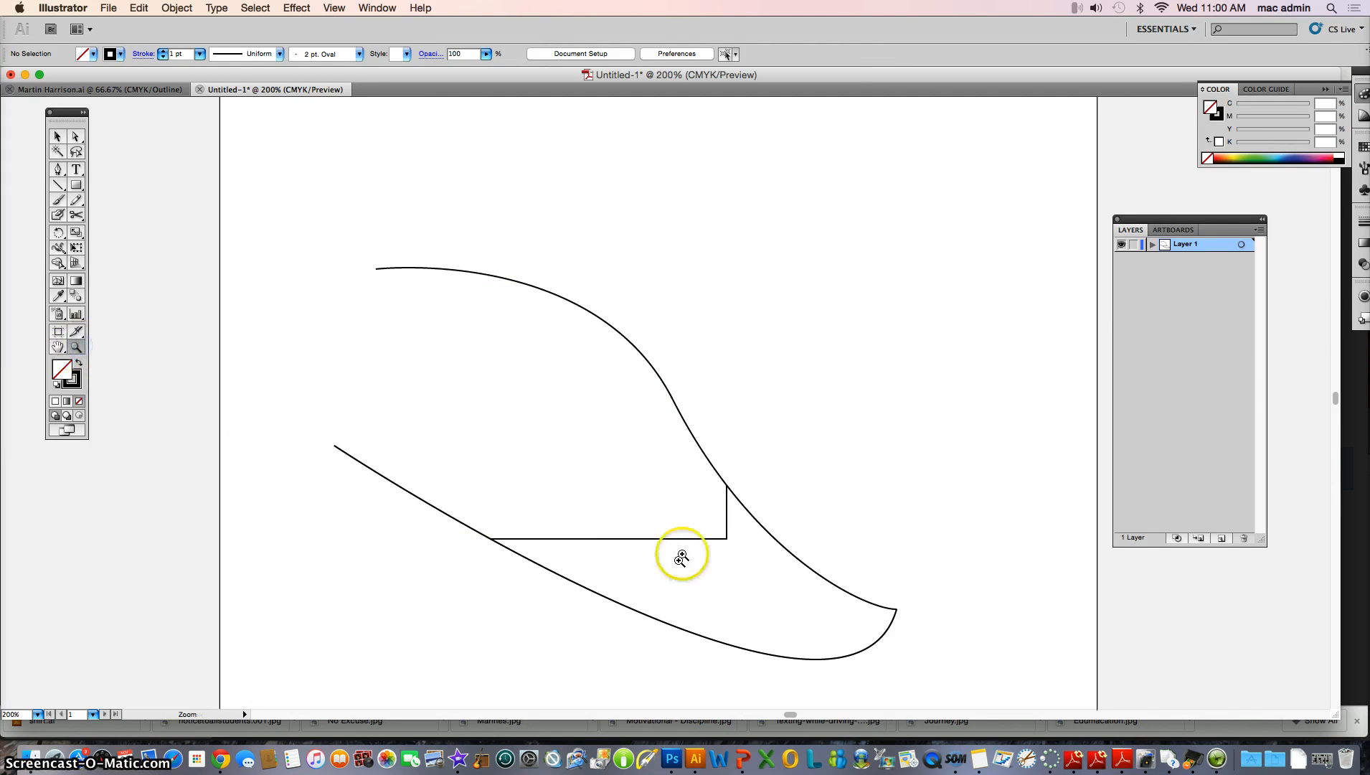
left_click(725, 526)
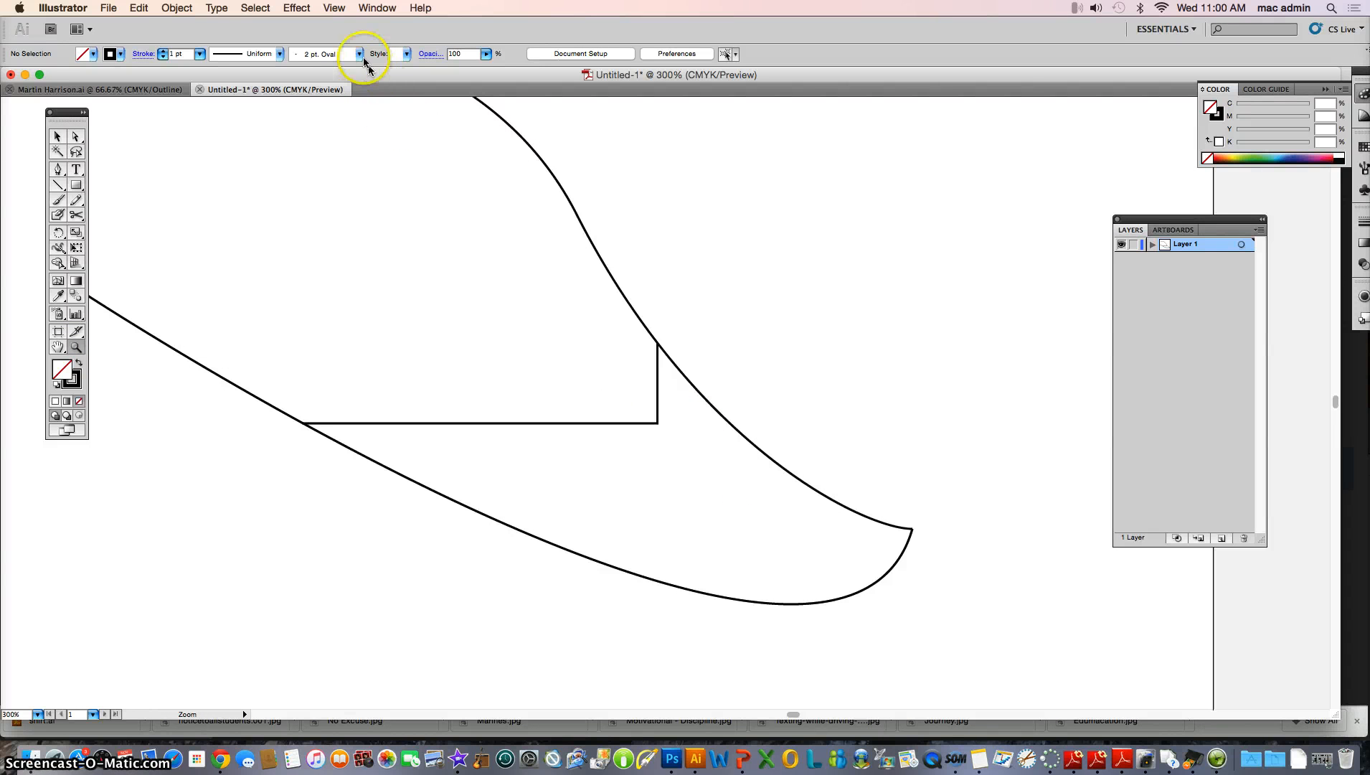
left_click(335, 10)
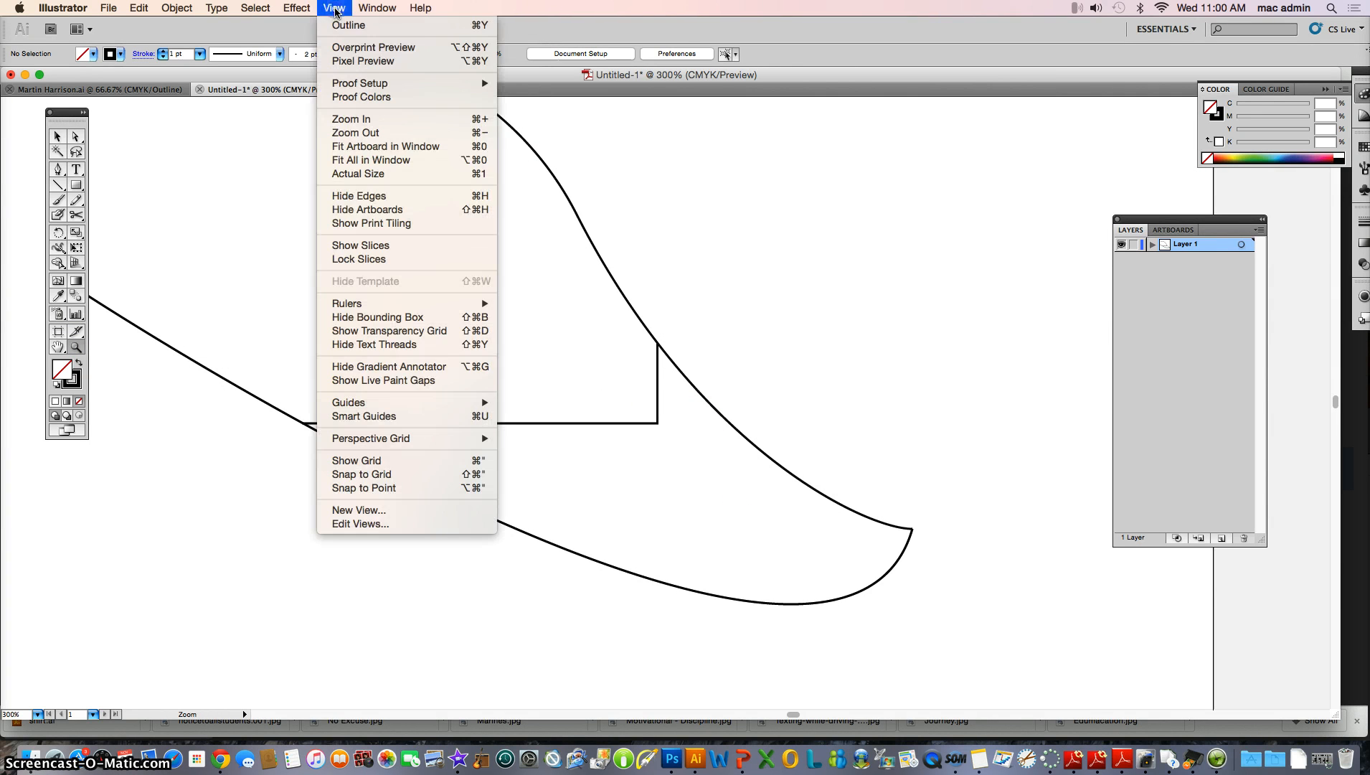
left_click(338, 27)
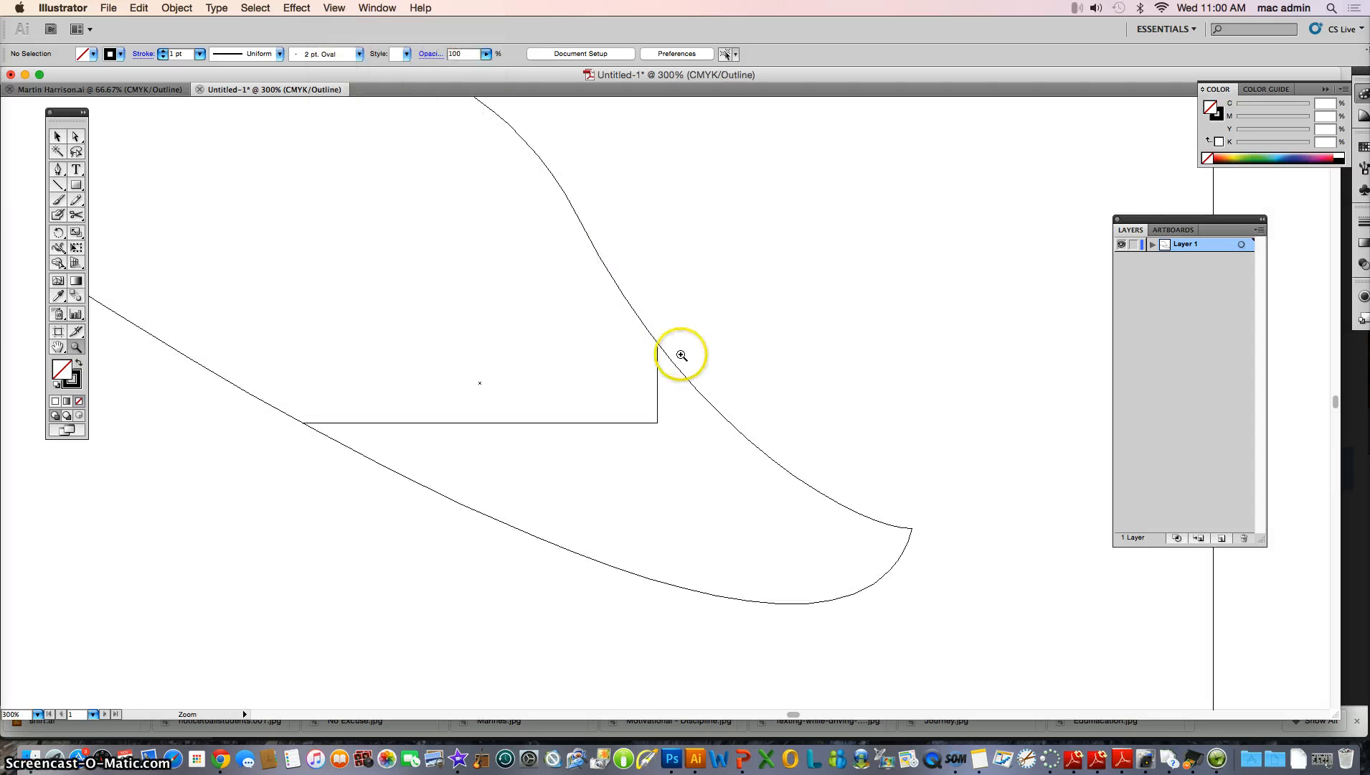
left_click(661, 346)
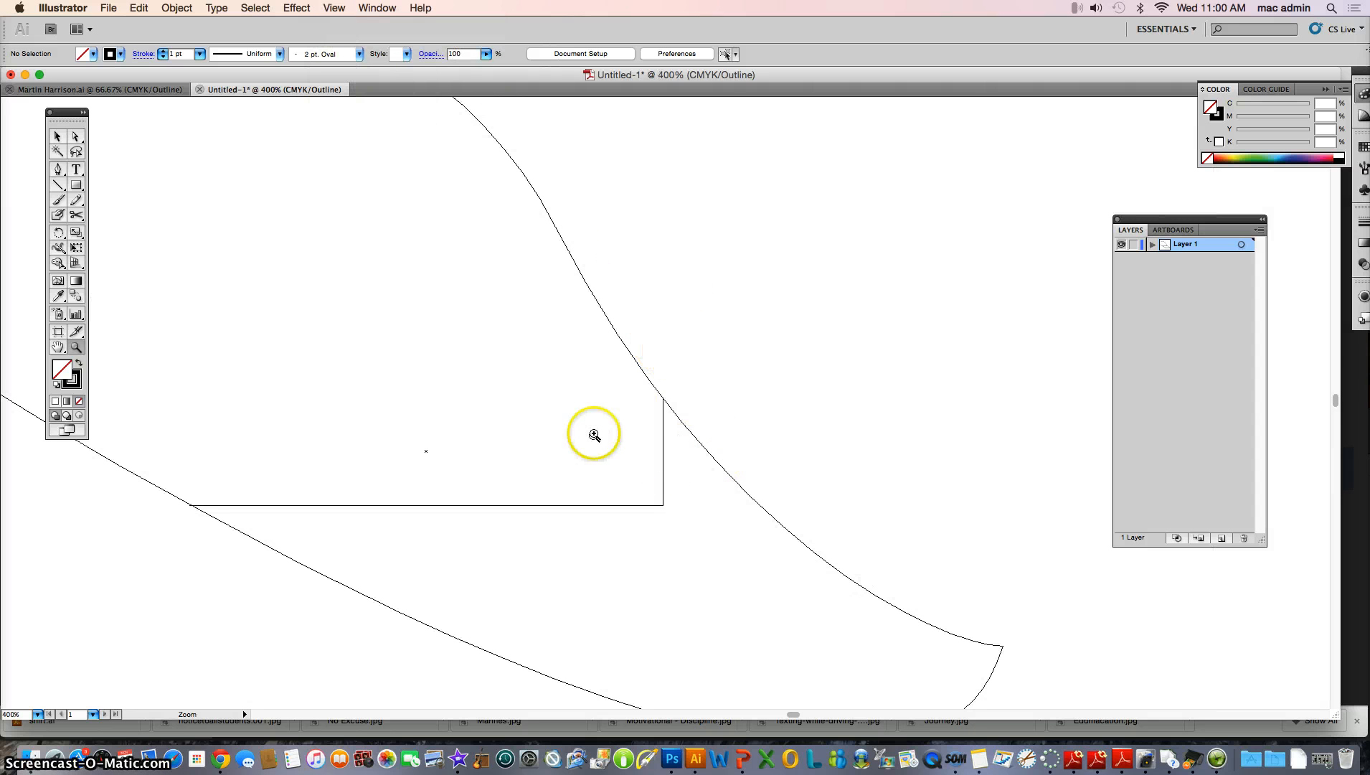
Cut the second curve with the Scissors tool where it meets the rectangle's upper-right corner
left_click(56, 136)
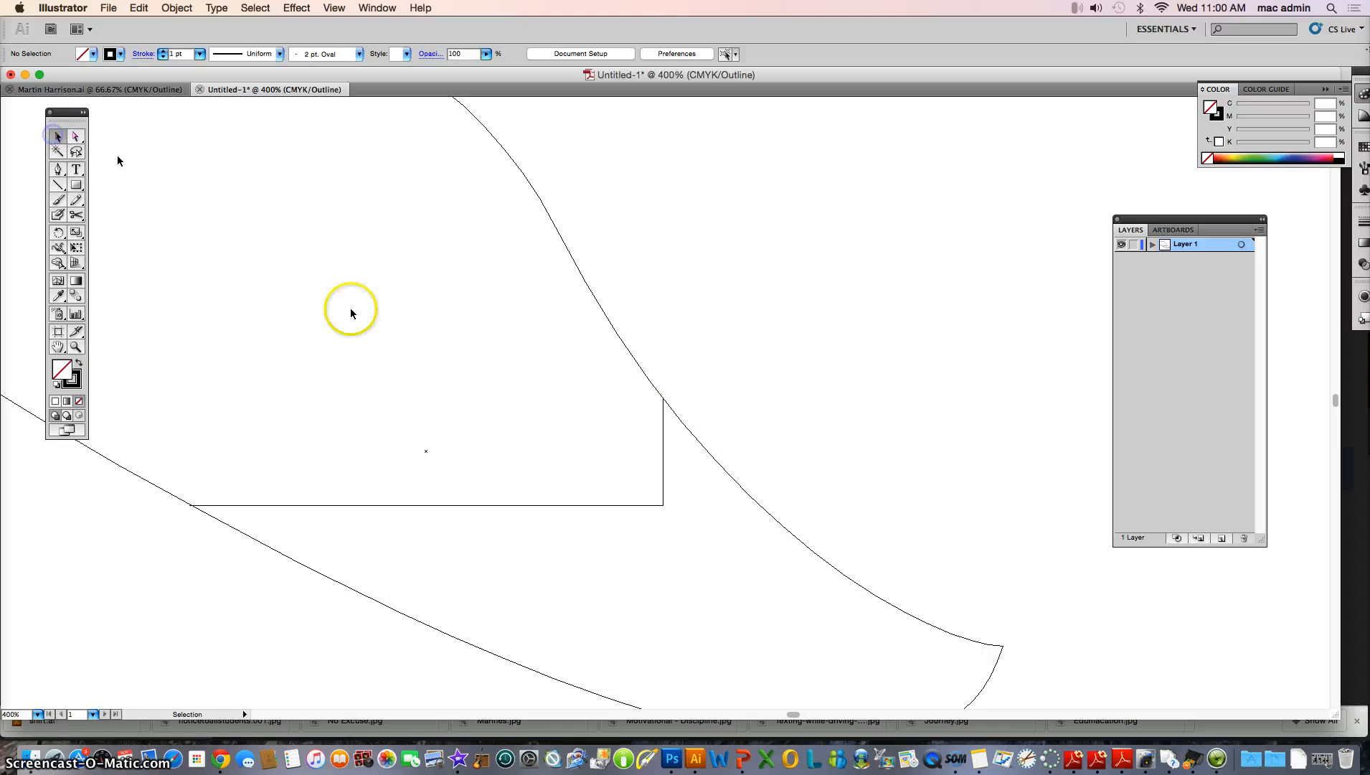
left_click(699, 441)
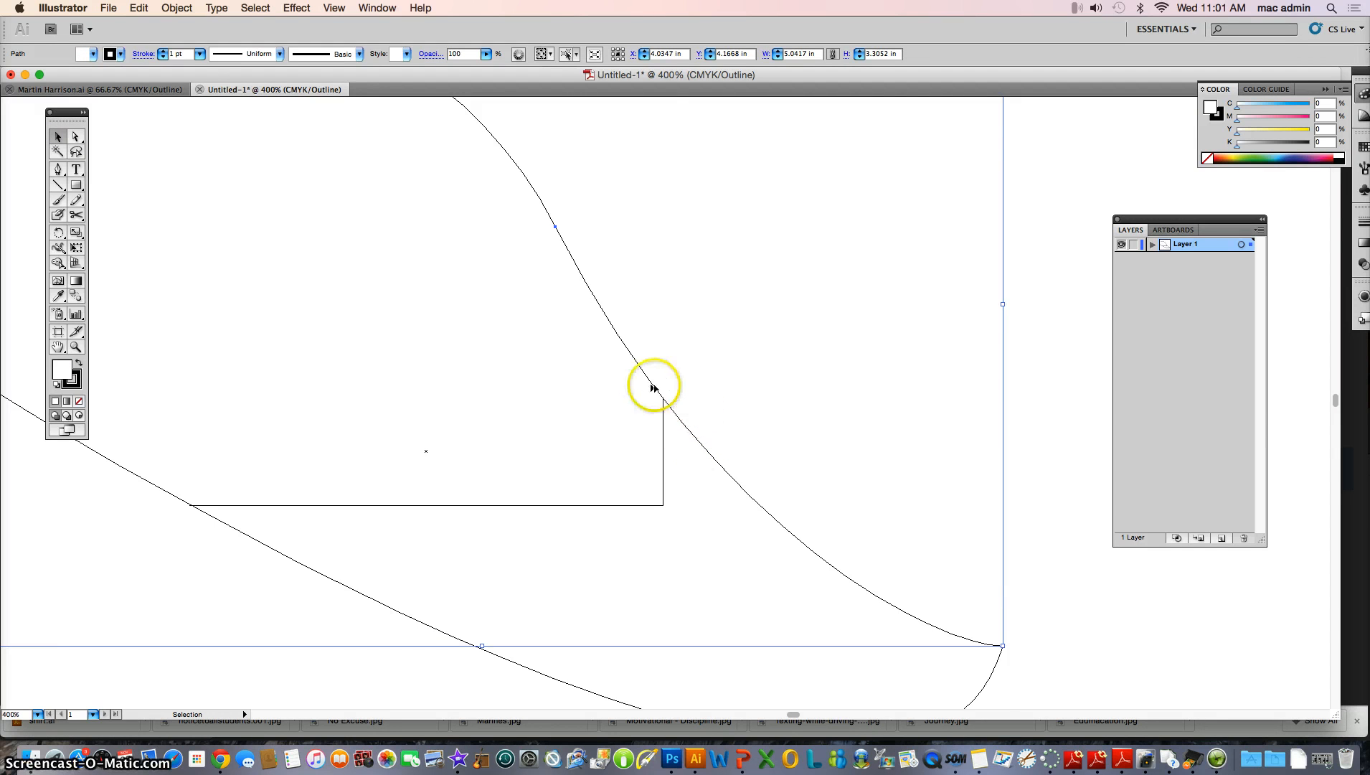
left_click(185, 8)
mouse_move(236, 39)
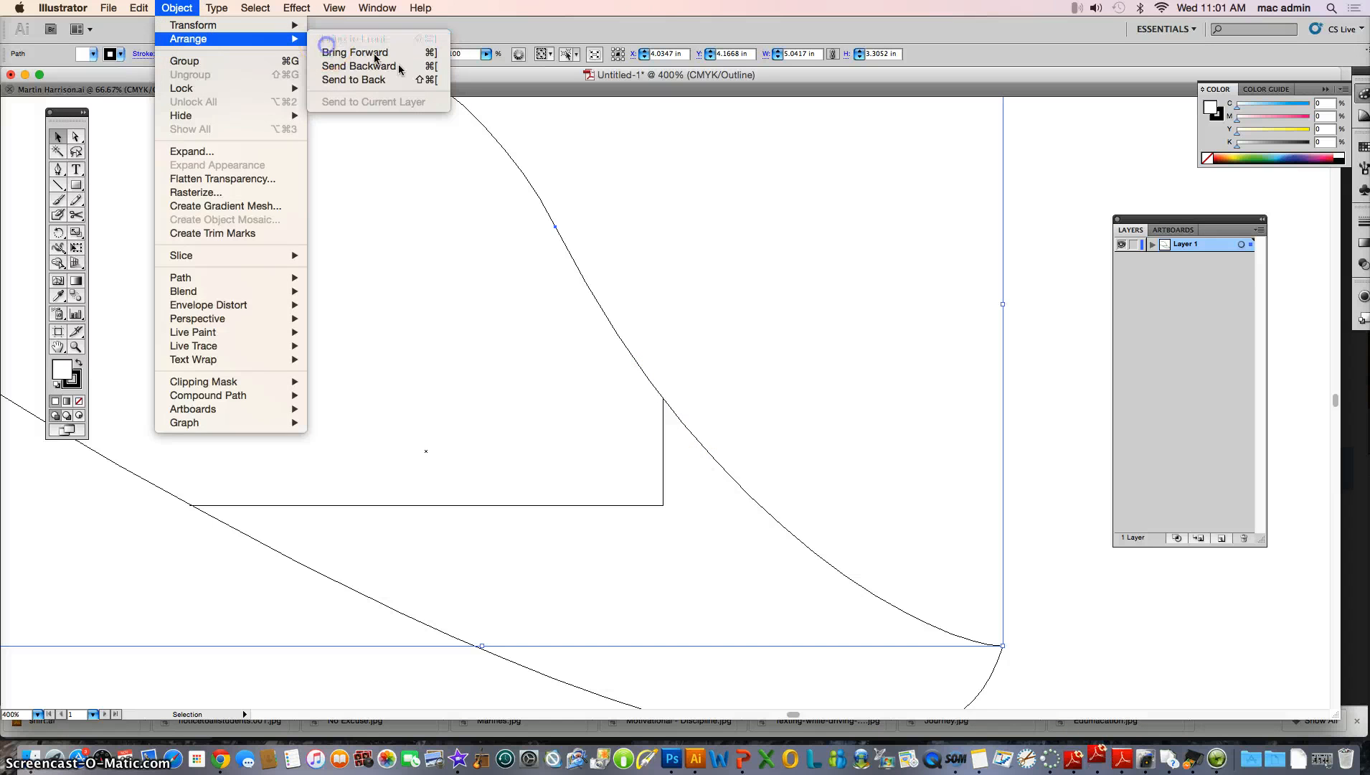
left_click(767, 389)
left_click(76, 215)
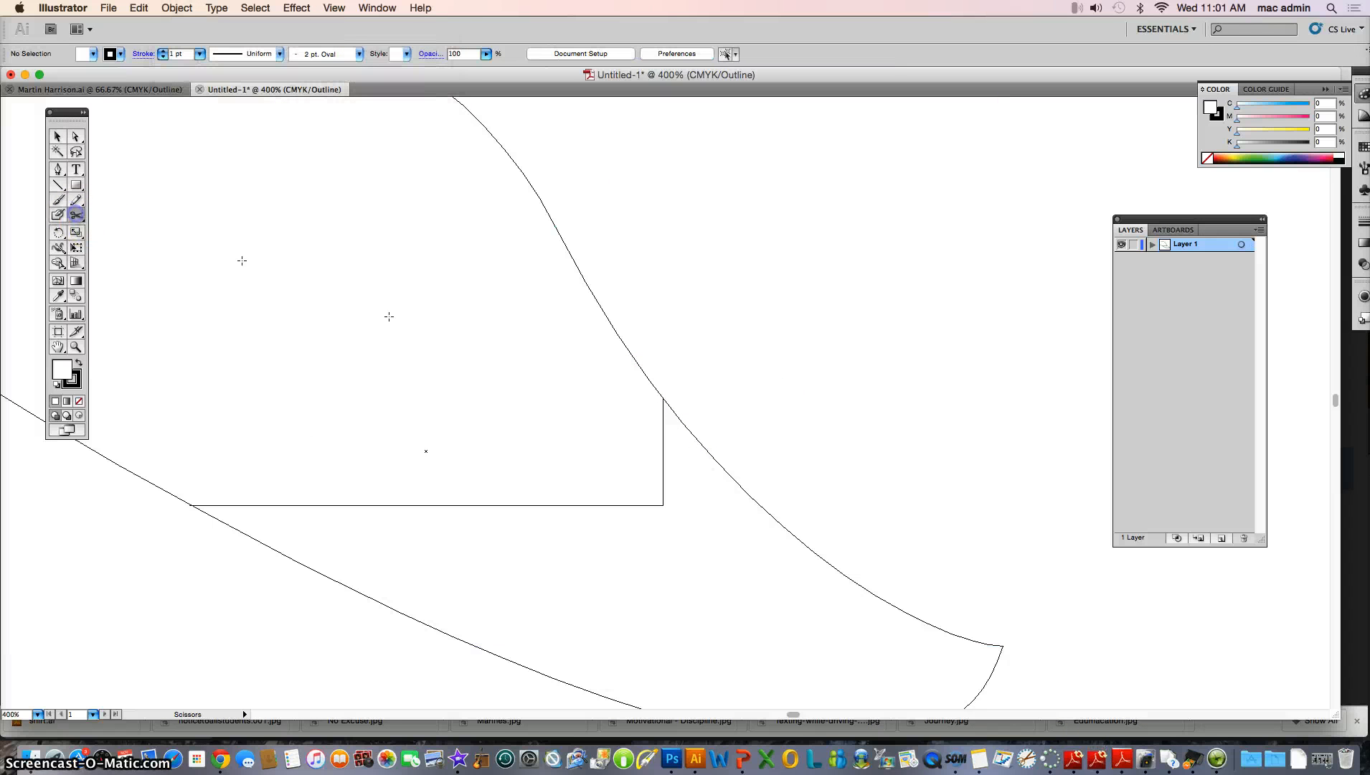
left_click(661, 399)
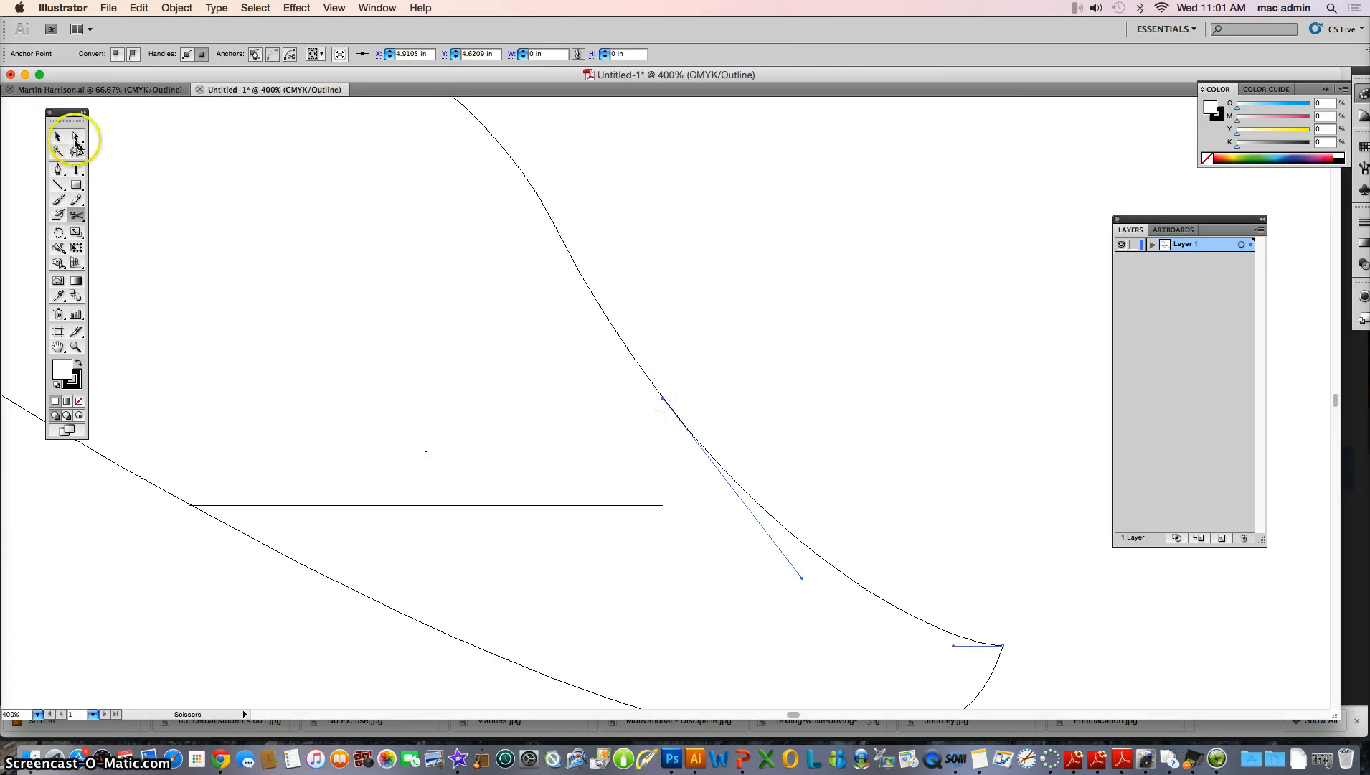
Delete the second curve's upper portion above the rectangle's corner
left_click(75, 140)
left_click(327, 242)
left_click(585, 288)
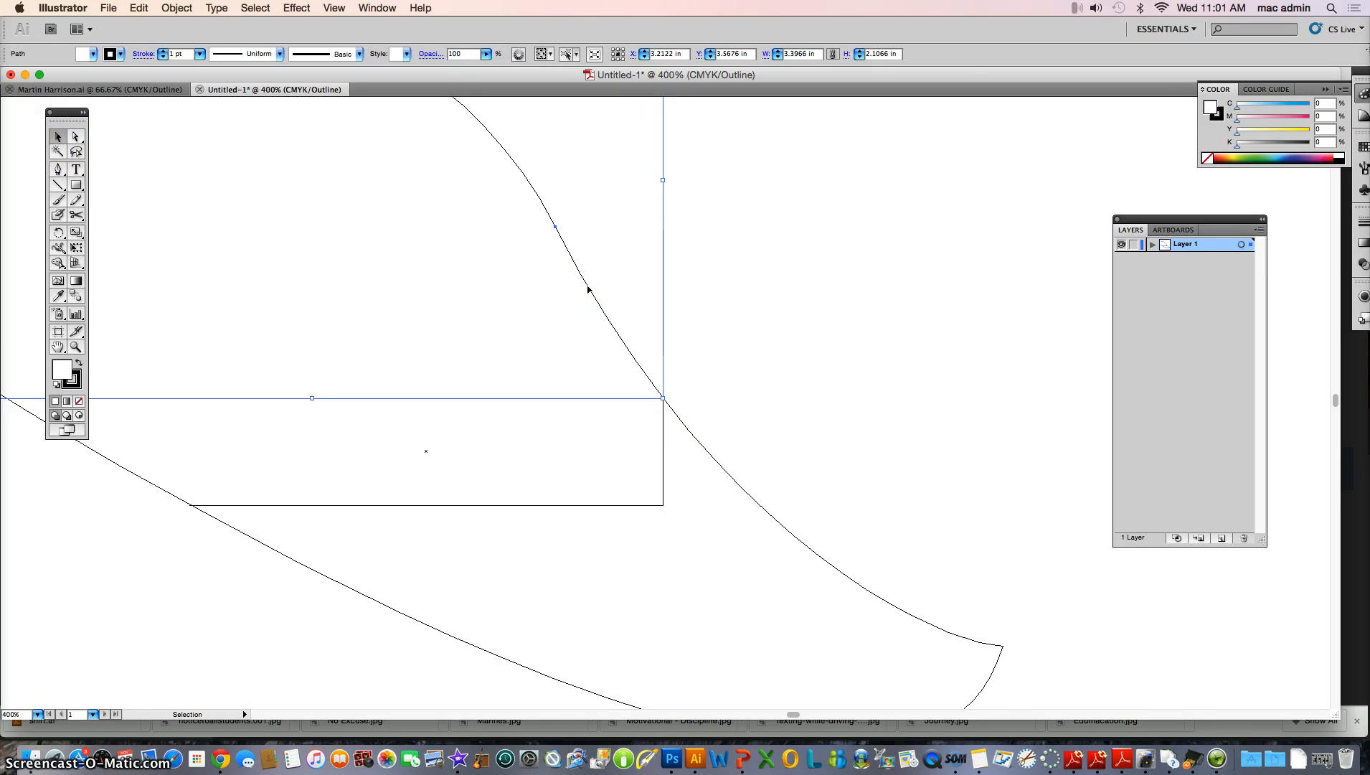
key("Delete")
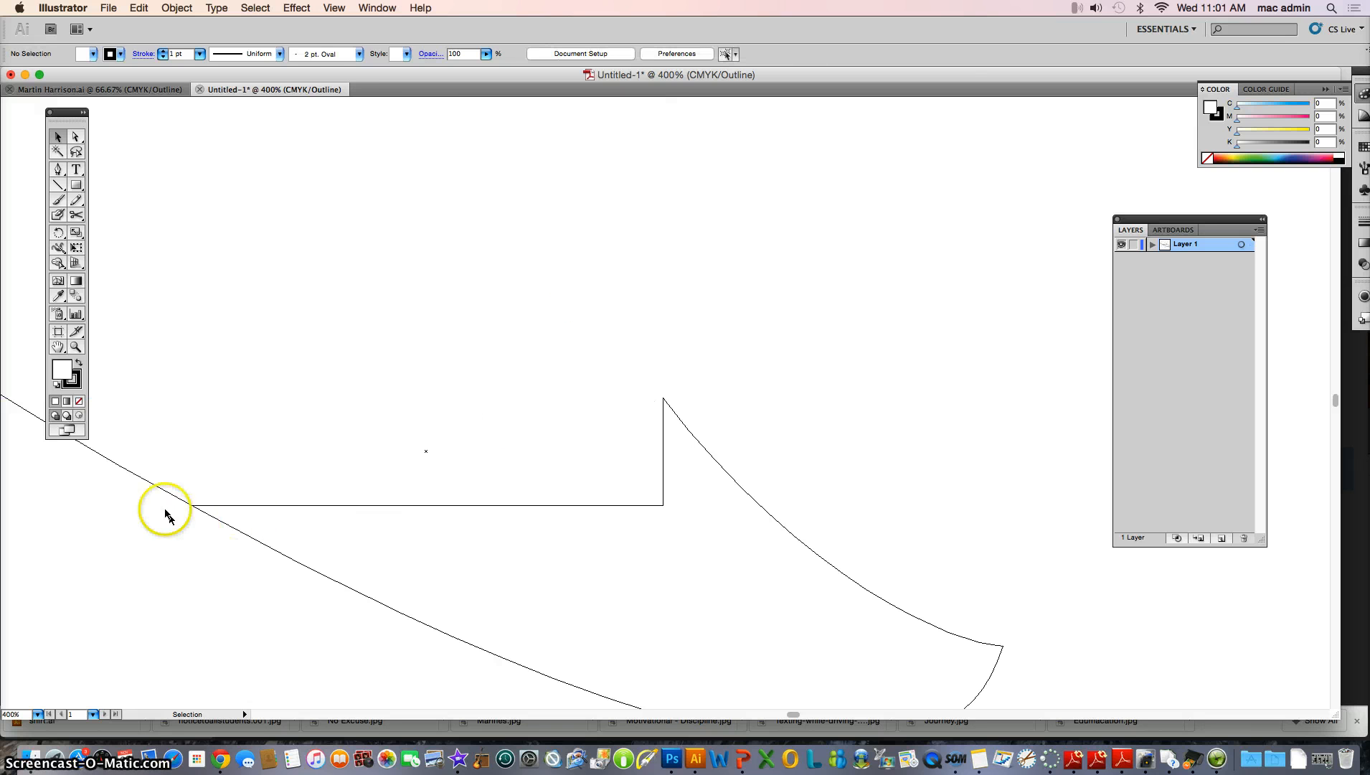
Bring the first curve to the front and cut it with Scissors at the rectangle's lower-left corner
scroll(216, 531, "down", 3)
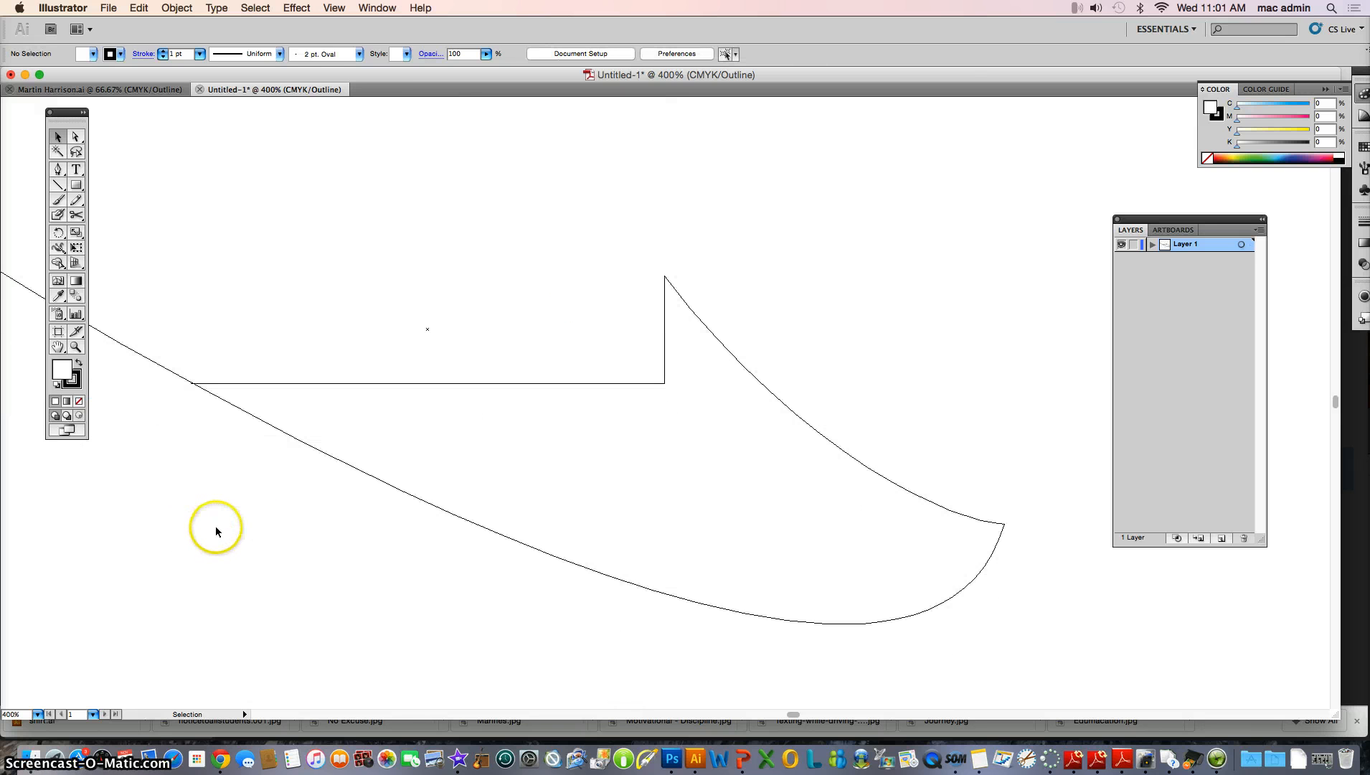
left_click(220, 397)
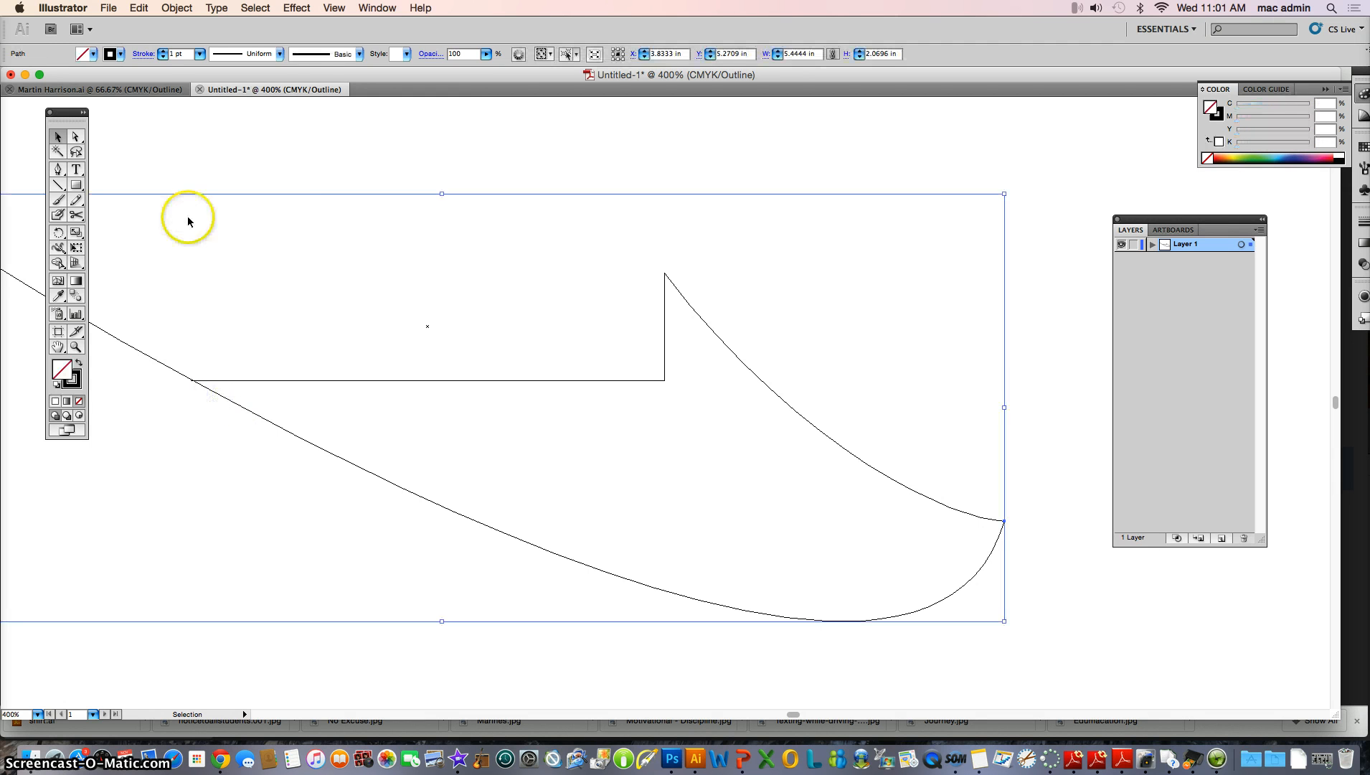
left_click(176, 8)
mouse_move(188, 39)
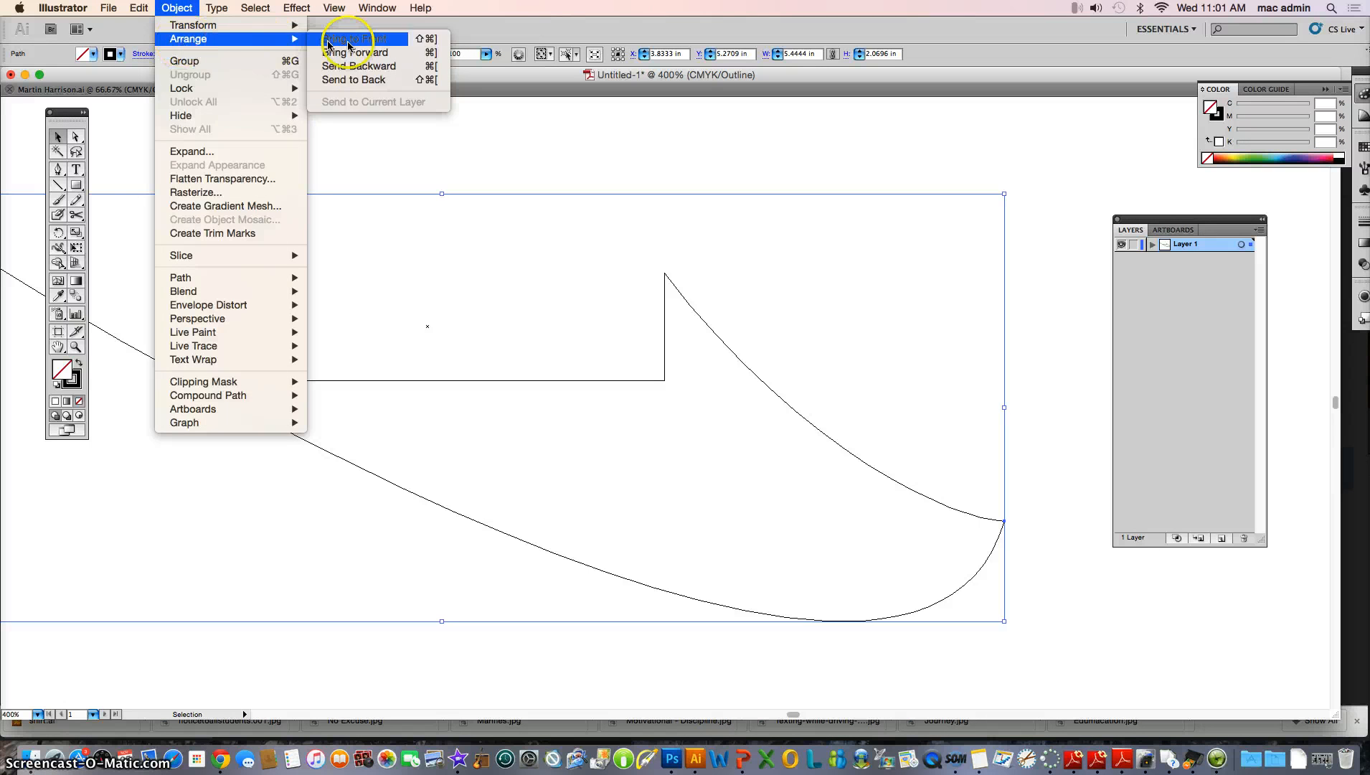
left_click(359, 39)
left_click(77, 215)
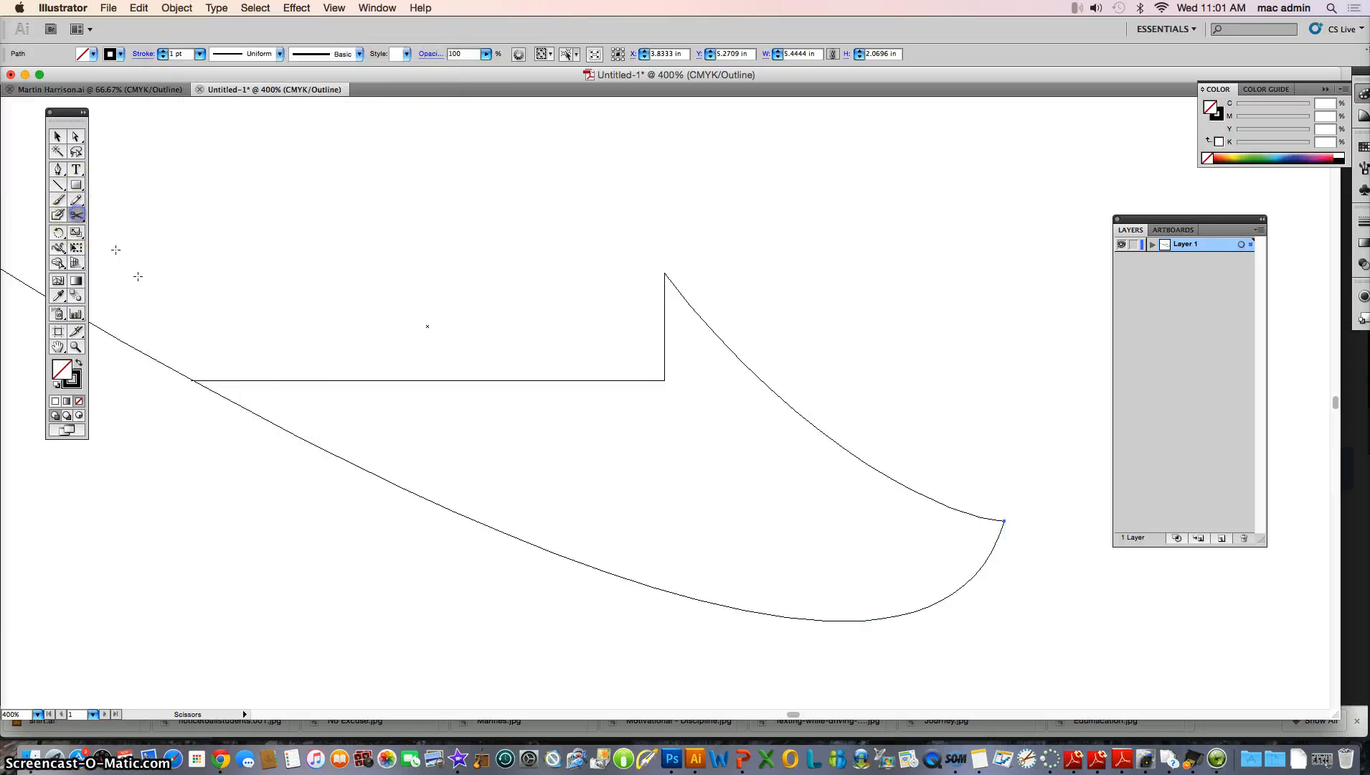
left_click(194, 380)
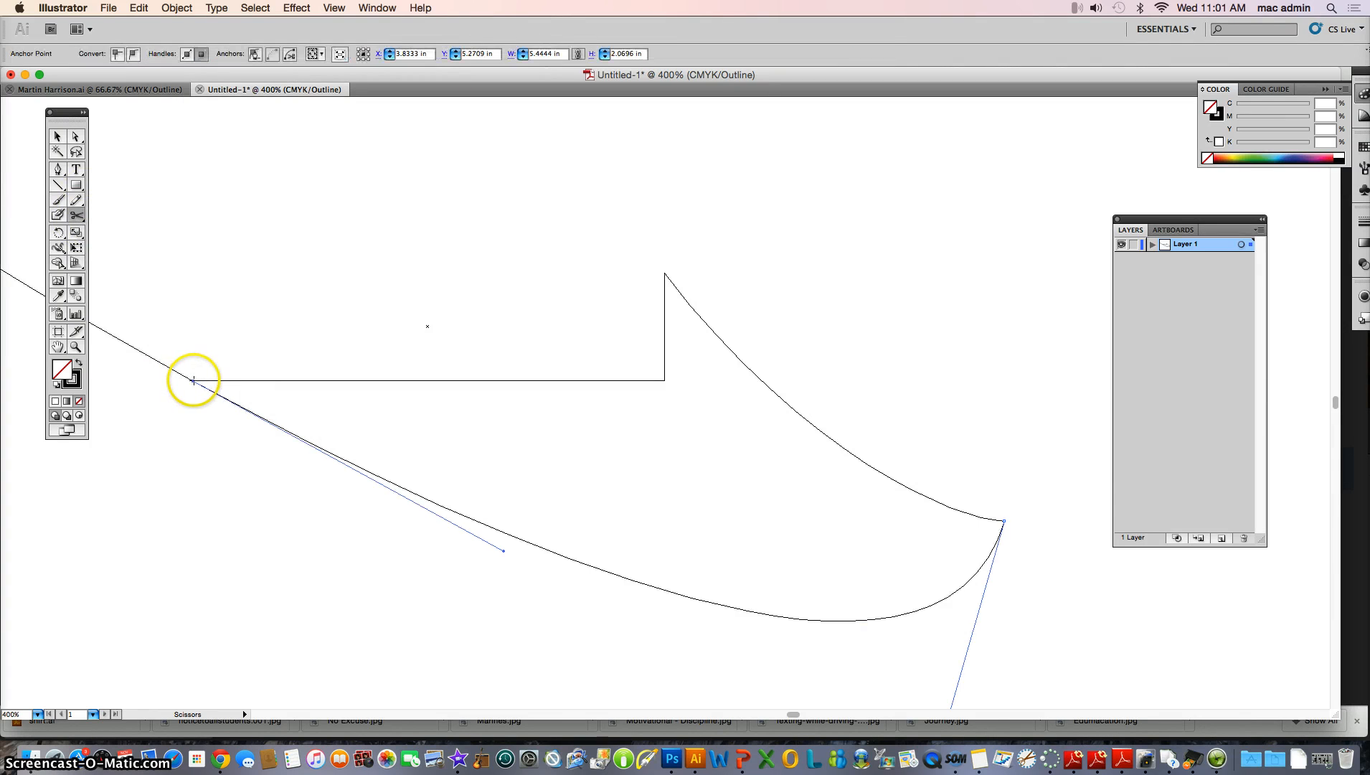
Delete the first curve's leftover segment beyond the rectangle's lower-left corner
left_click(57, 136)
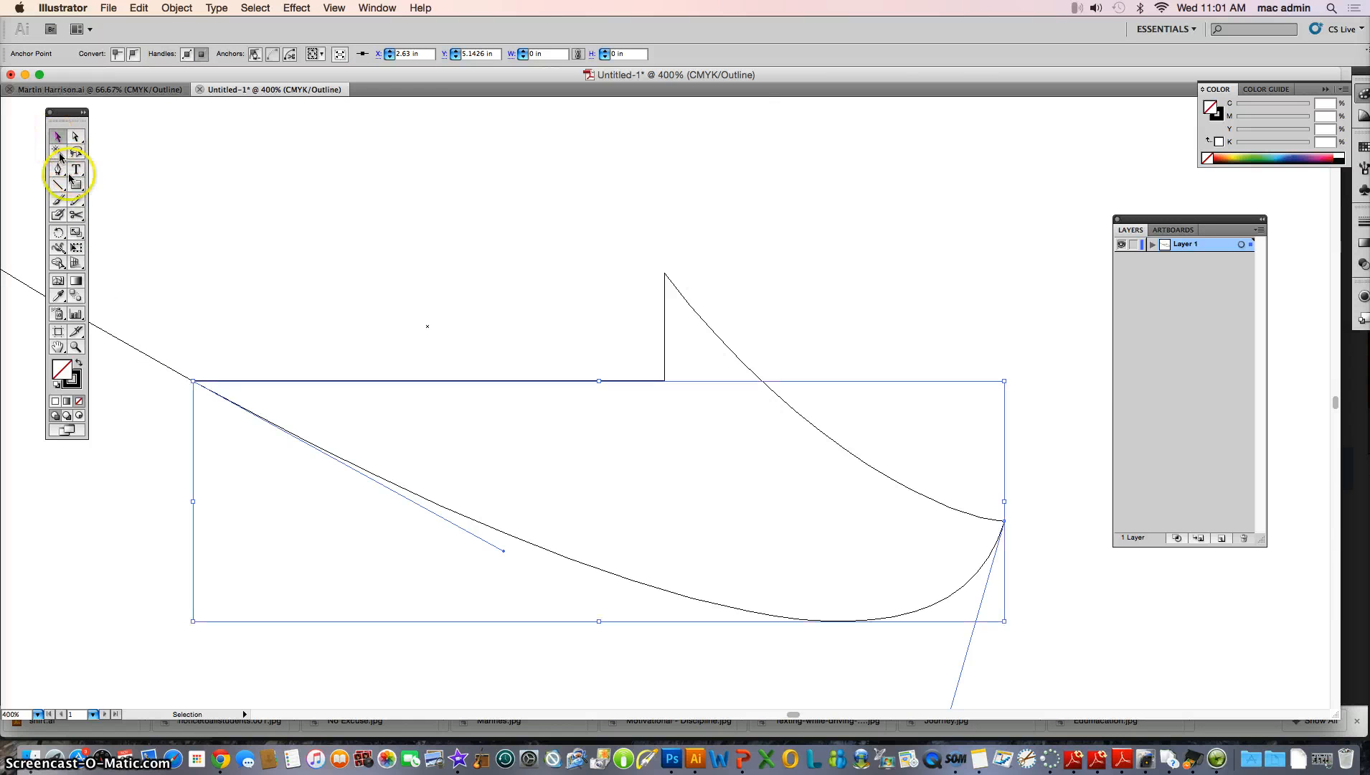
left_click(120, 342)
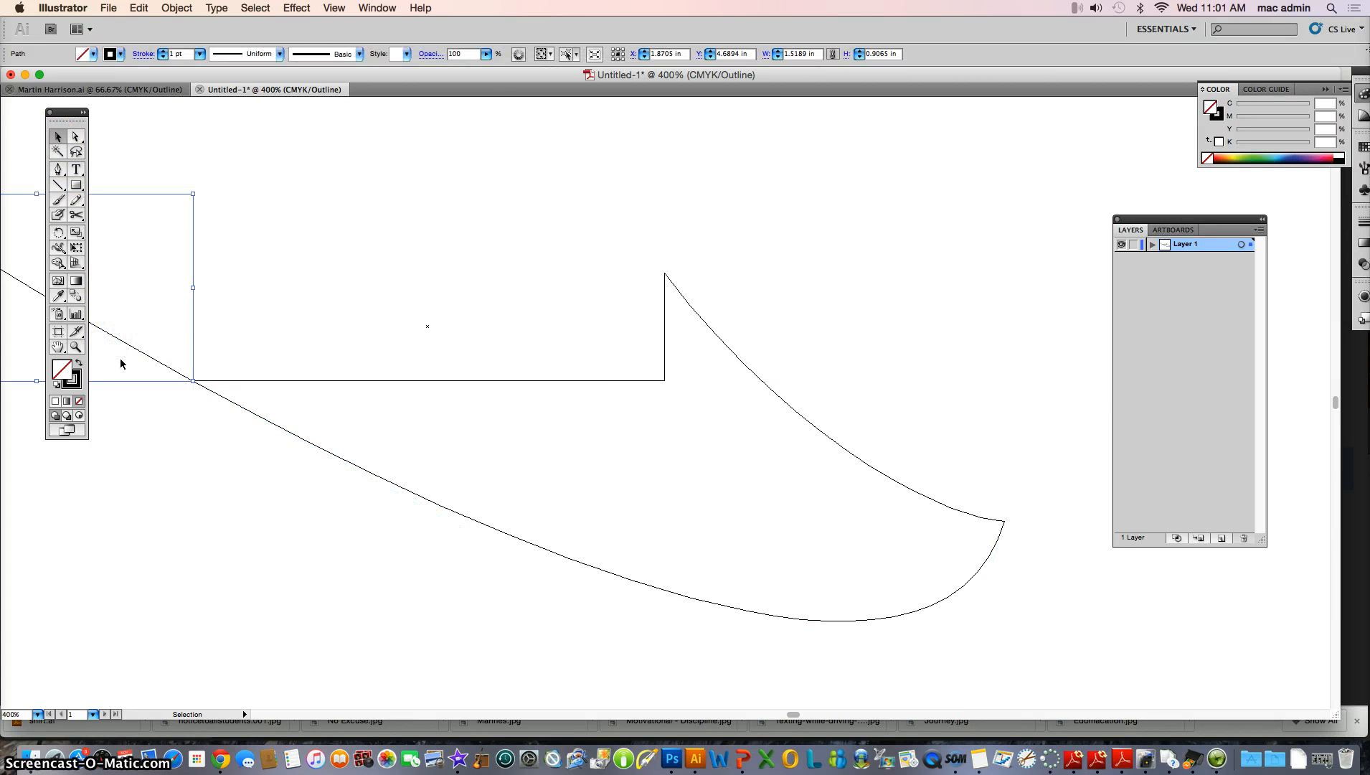
key("Delete")
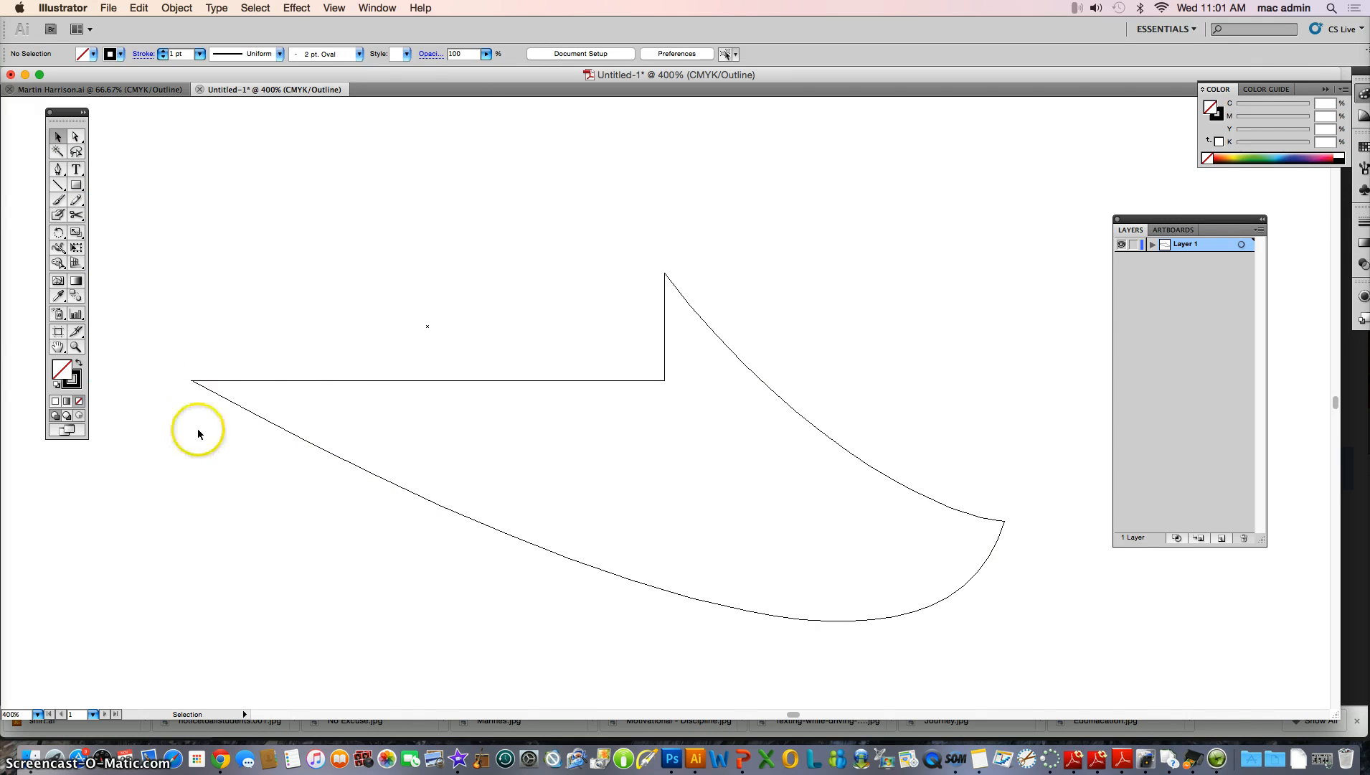
Join the first curve's endpoint with the rectangle's endpoint at the lower-left corner
left_click(76, 347)
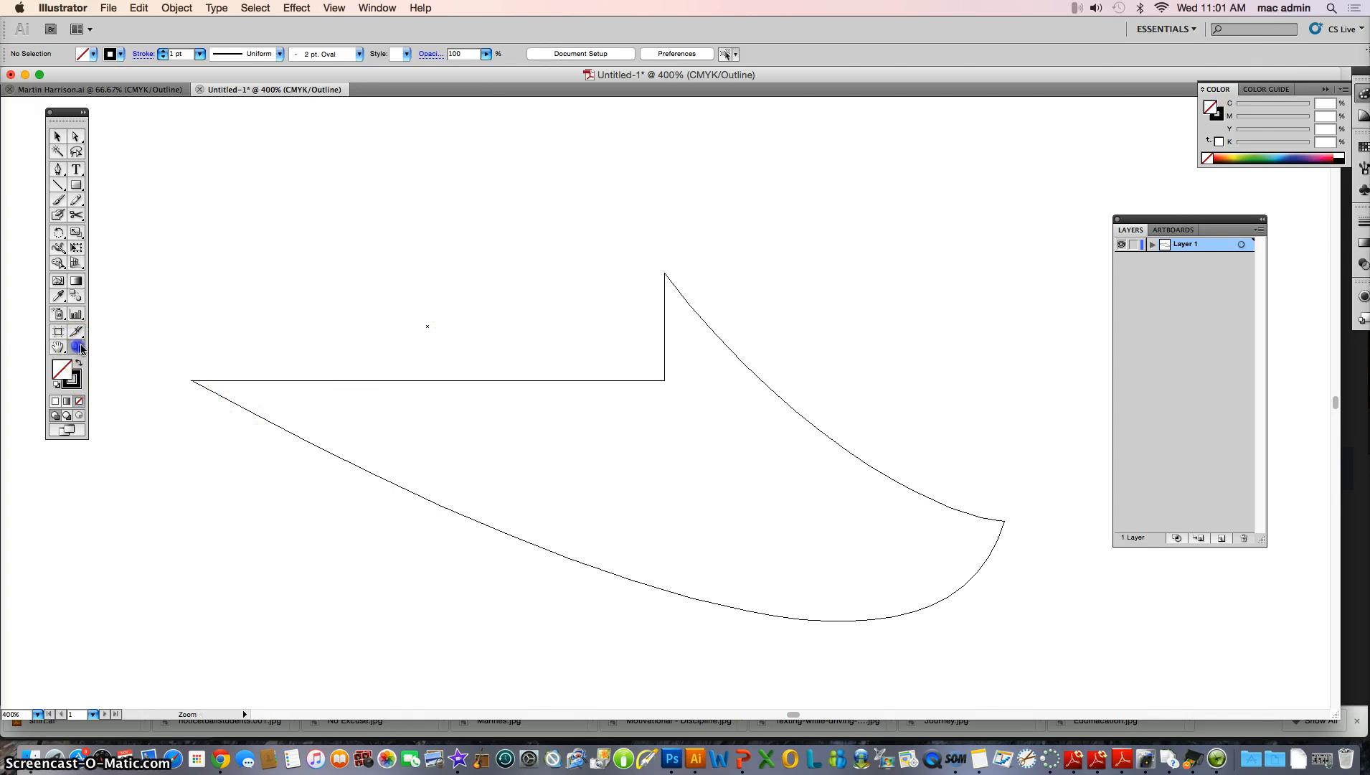
left_click(181, 382)
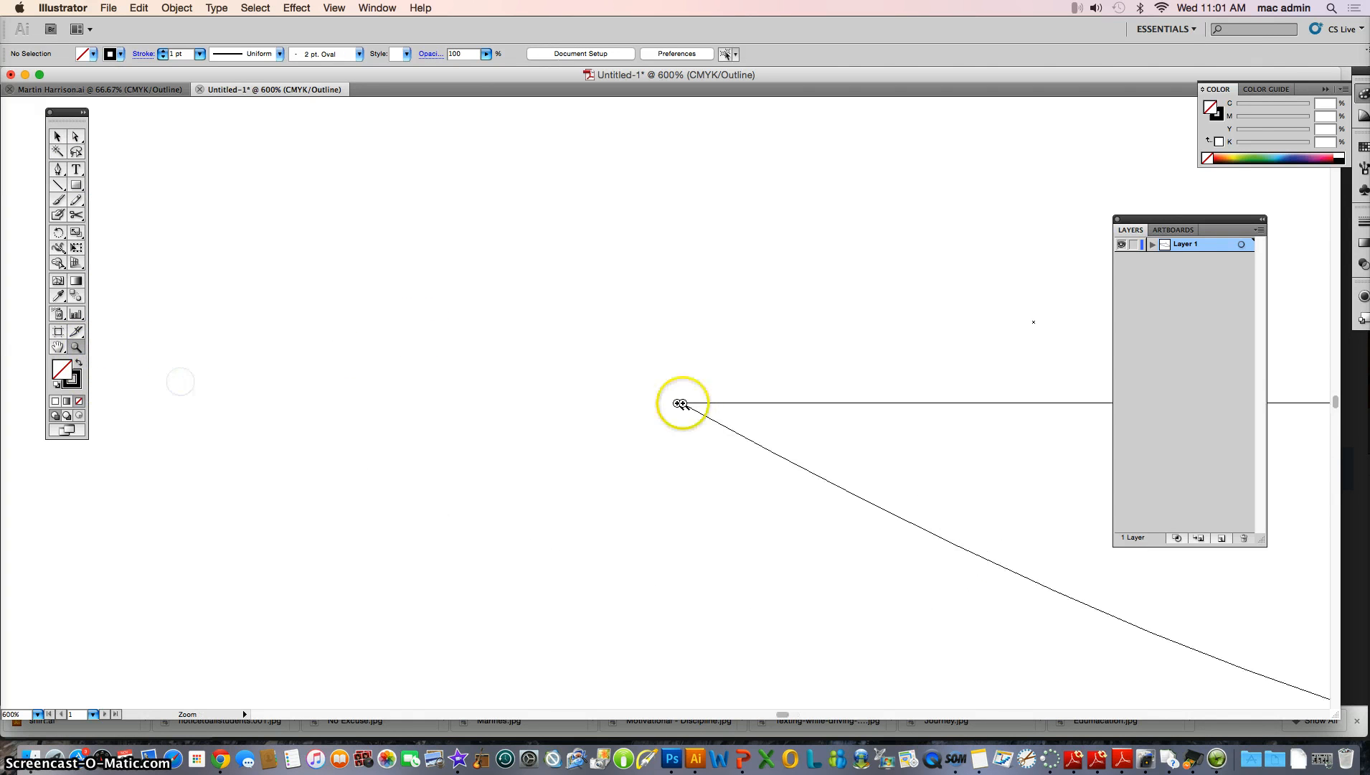
left_click(76, 137)
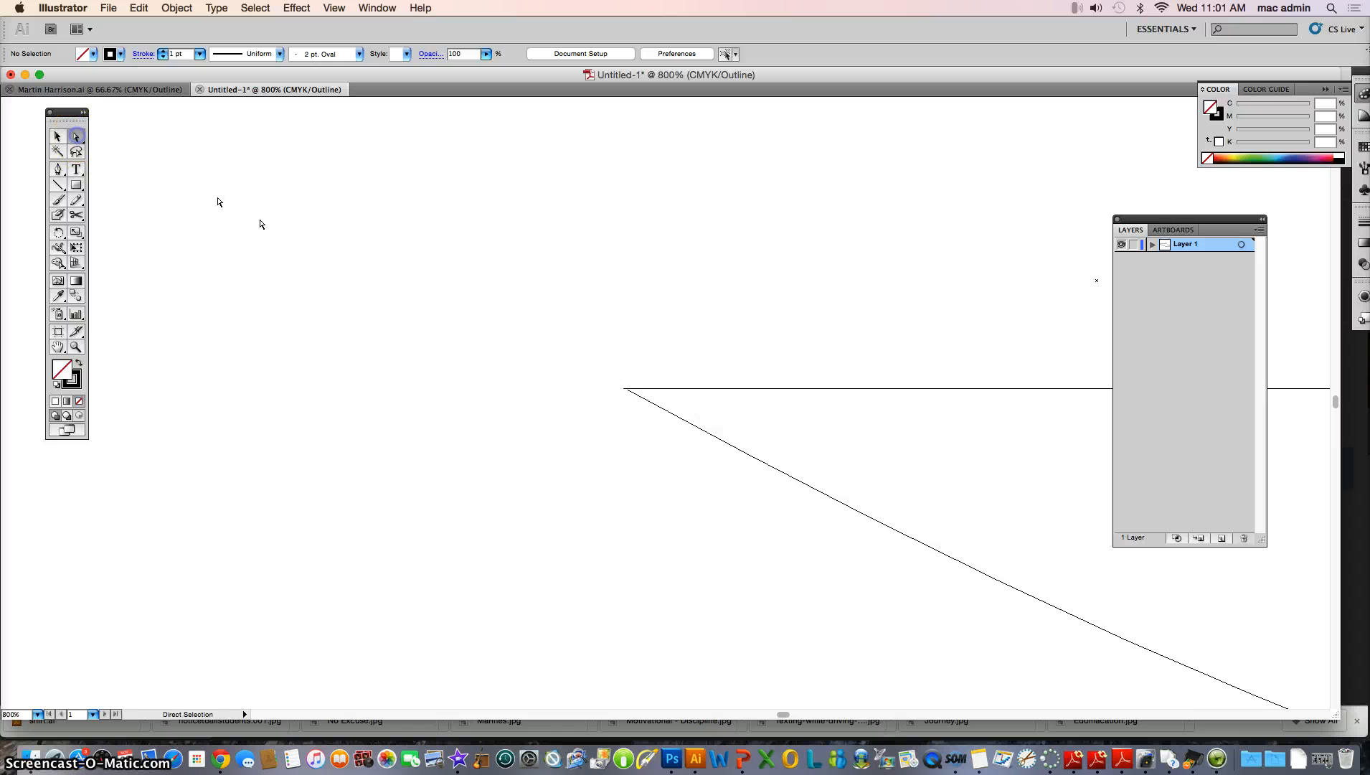
left_click(652, 409)
left_click(655, 404)
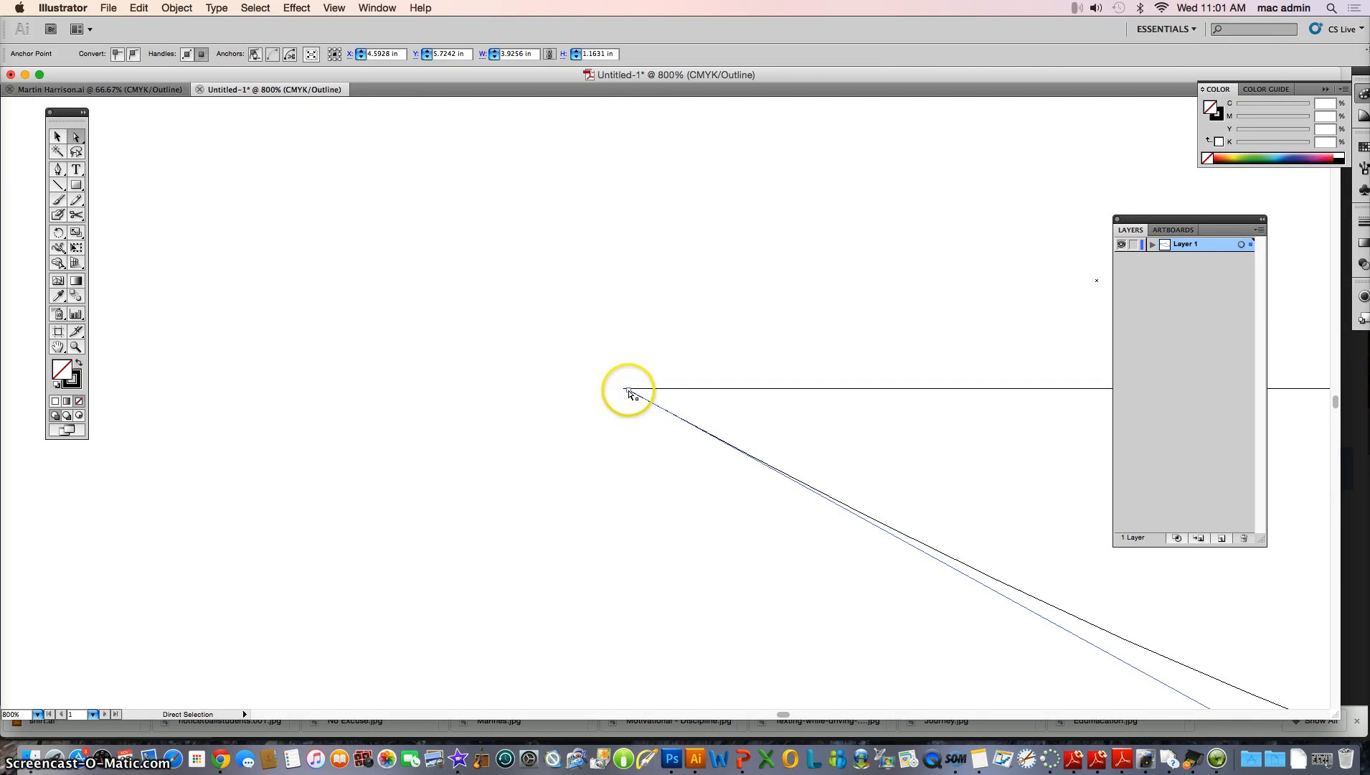
left_click_drag(636, 392, 625, 390)
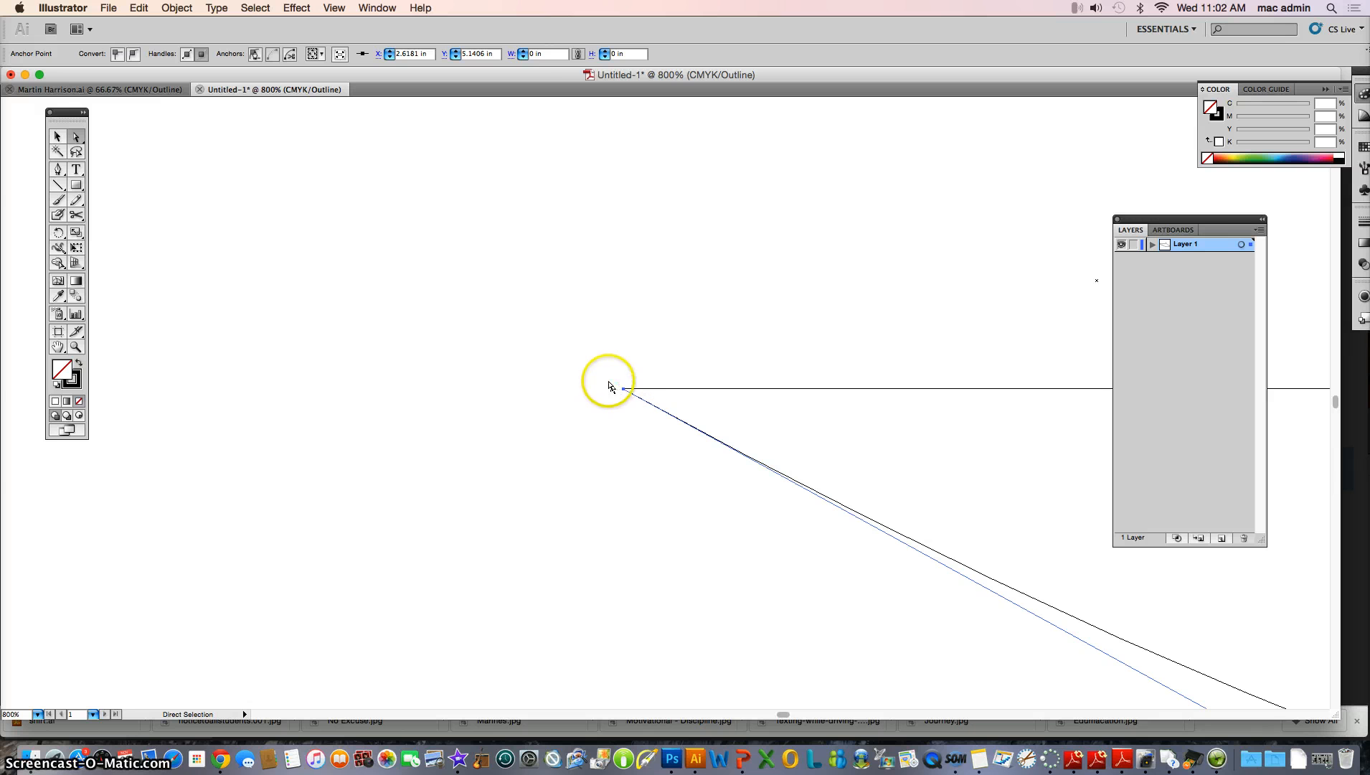
left_click(607, 378)
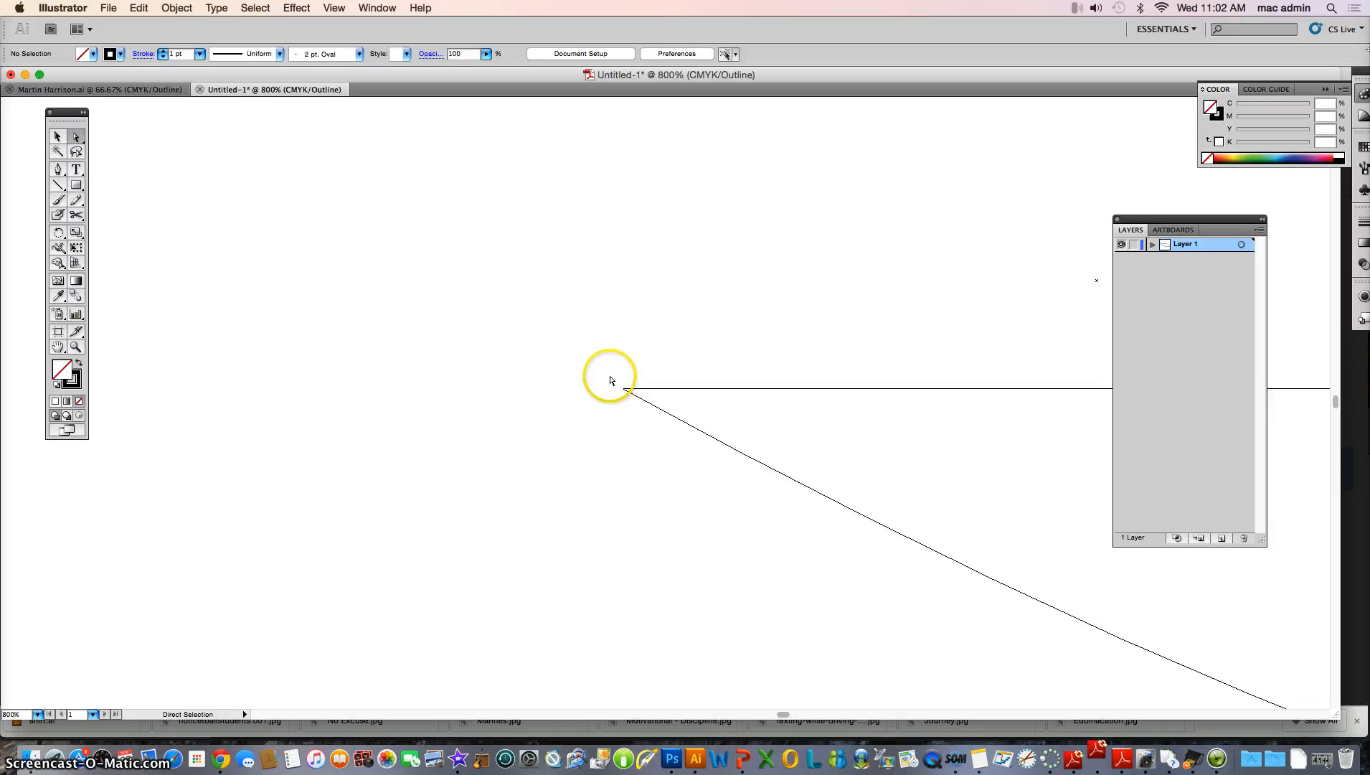
left_click_drag(610, 376, 634, 400)
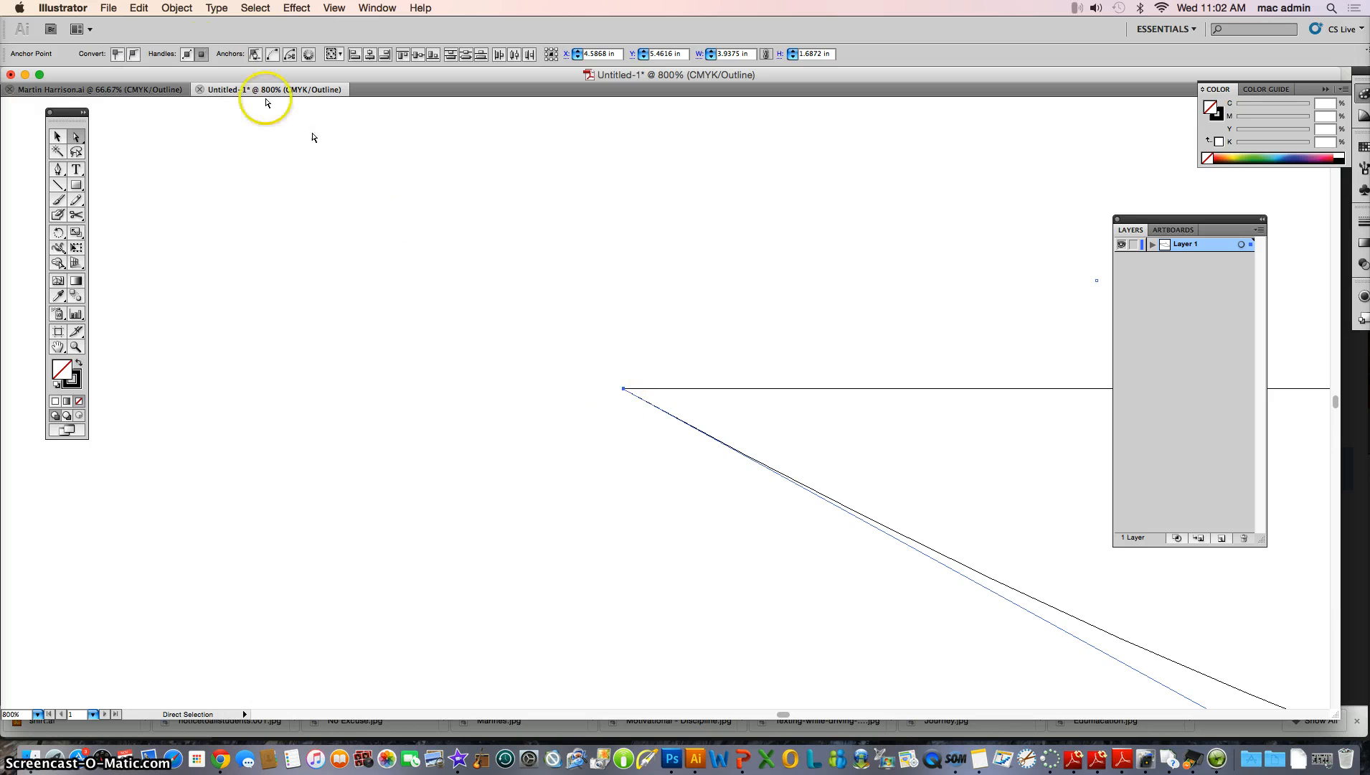
left_click(180, 8)
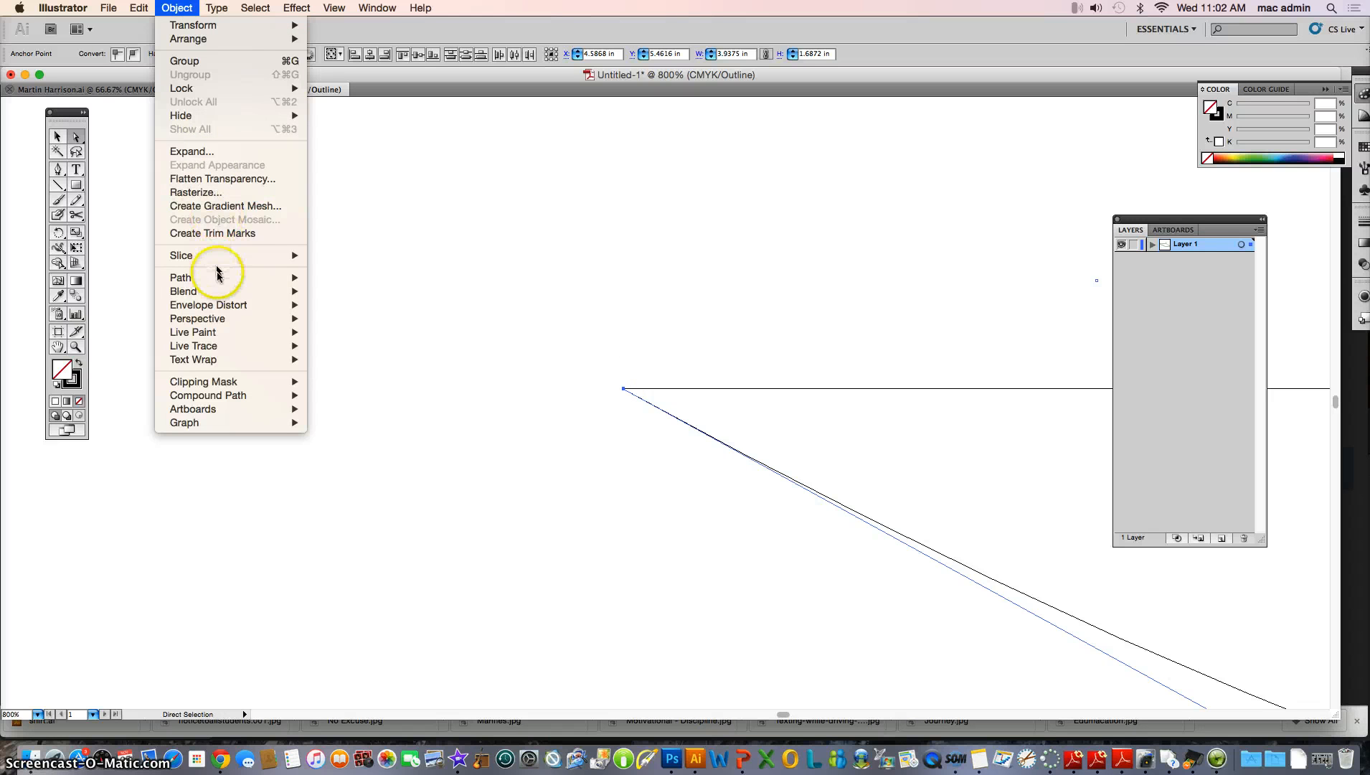
mouse_move(264, 276)
left_click(329, 277)
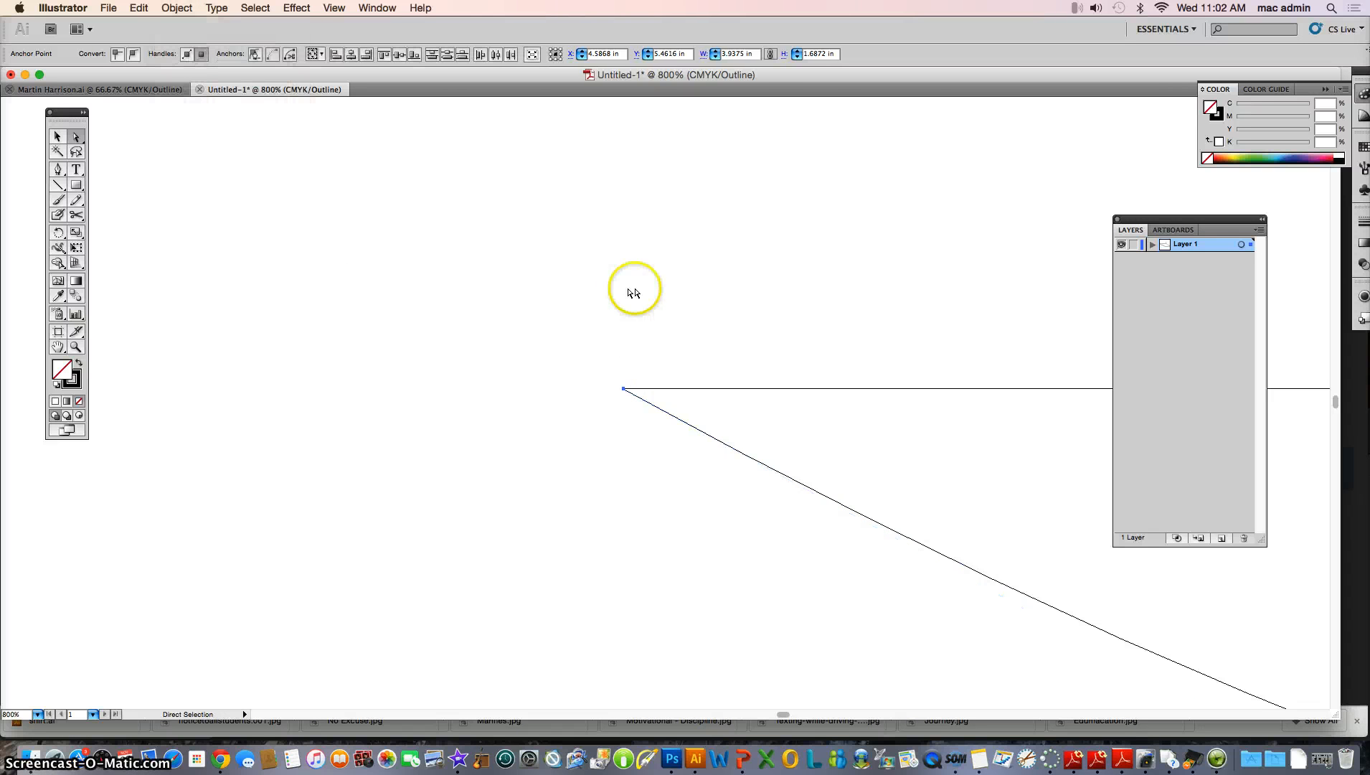
scroll(761, 434, "right", 15)
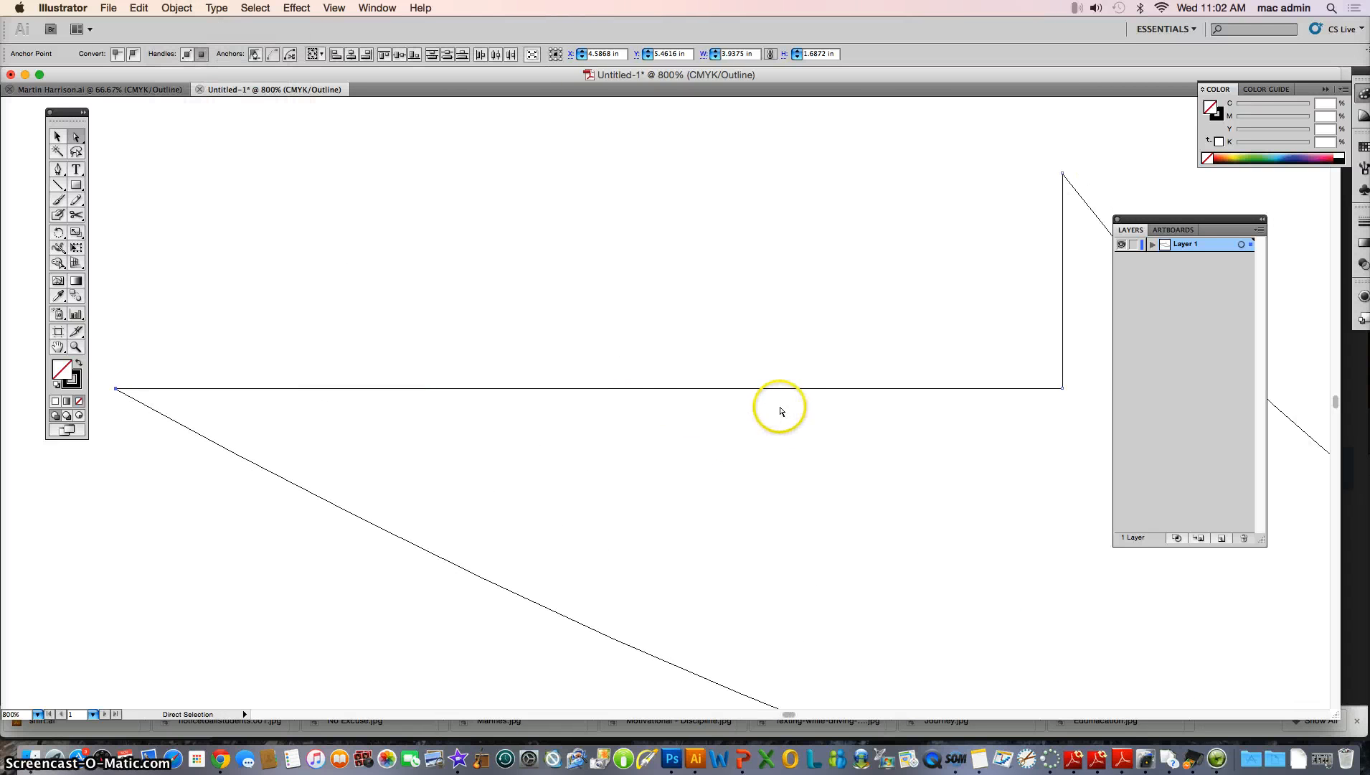
scroll(778, 409, "right", 9)
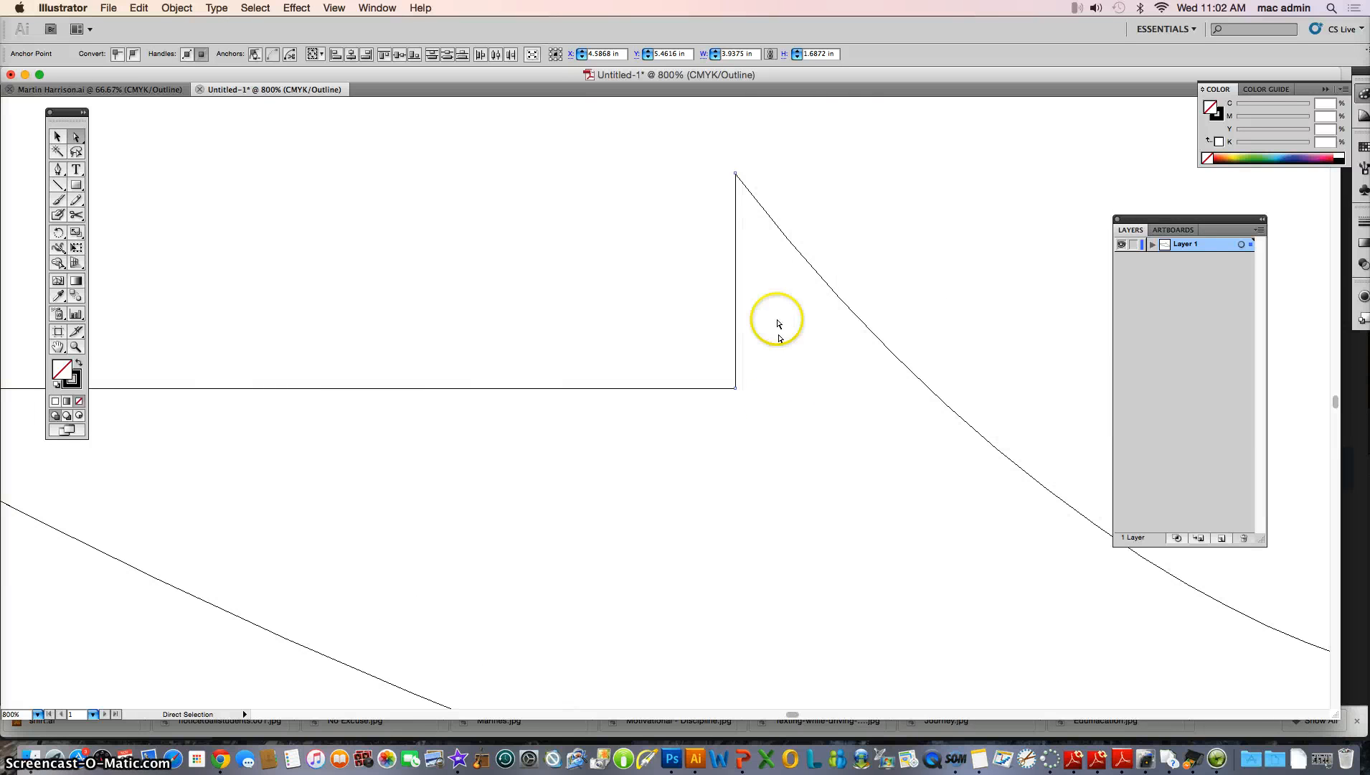
left_click(737, 177)
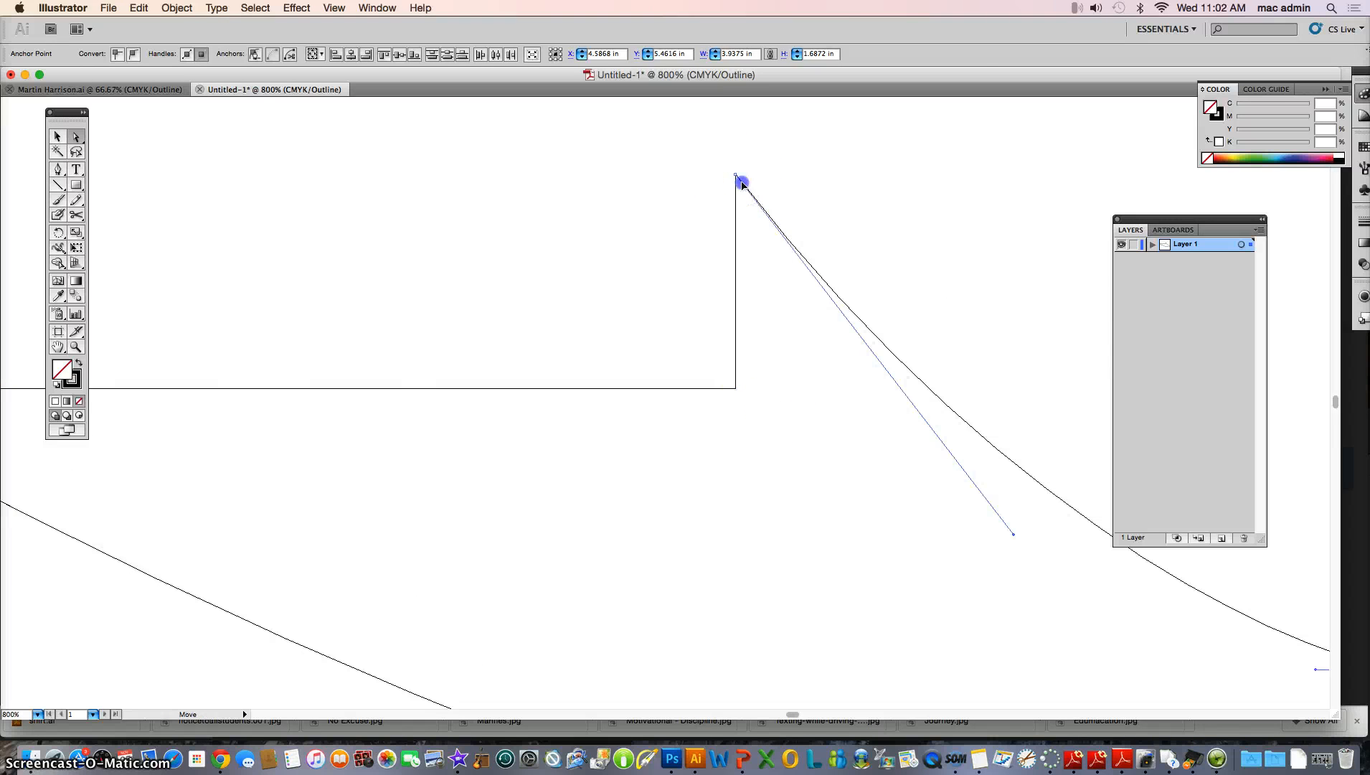
left_click(739, 181)
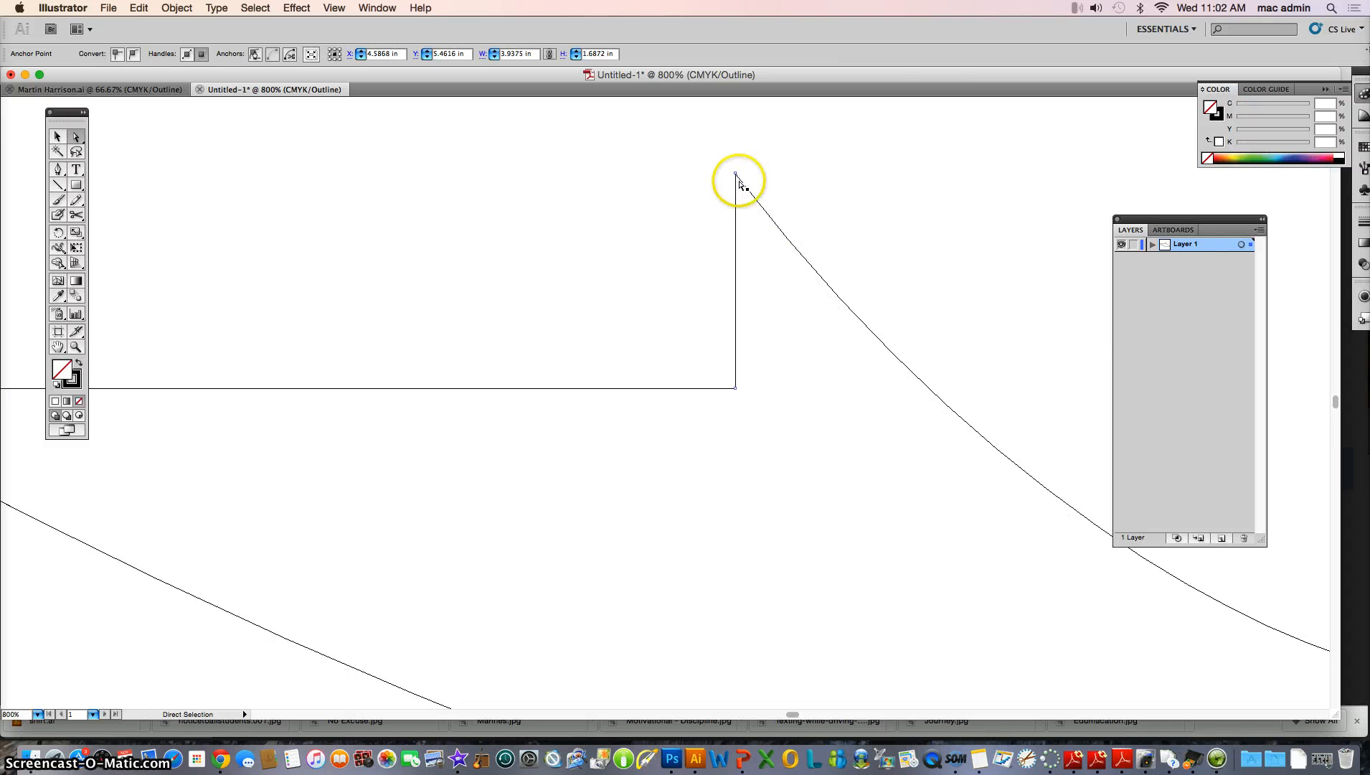
left_click(740, 183)
left_click_drag(739, 180, 747, 177)
key("super+z")
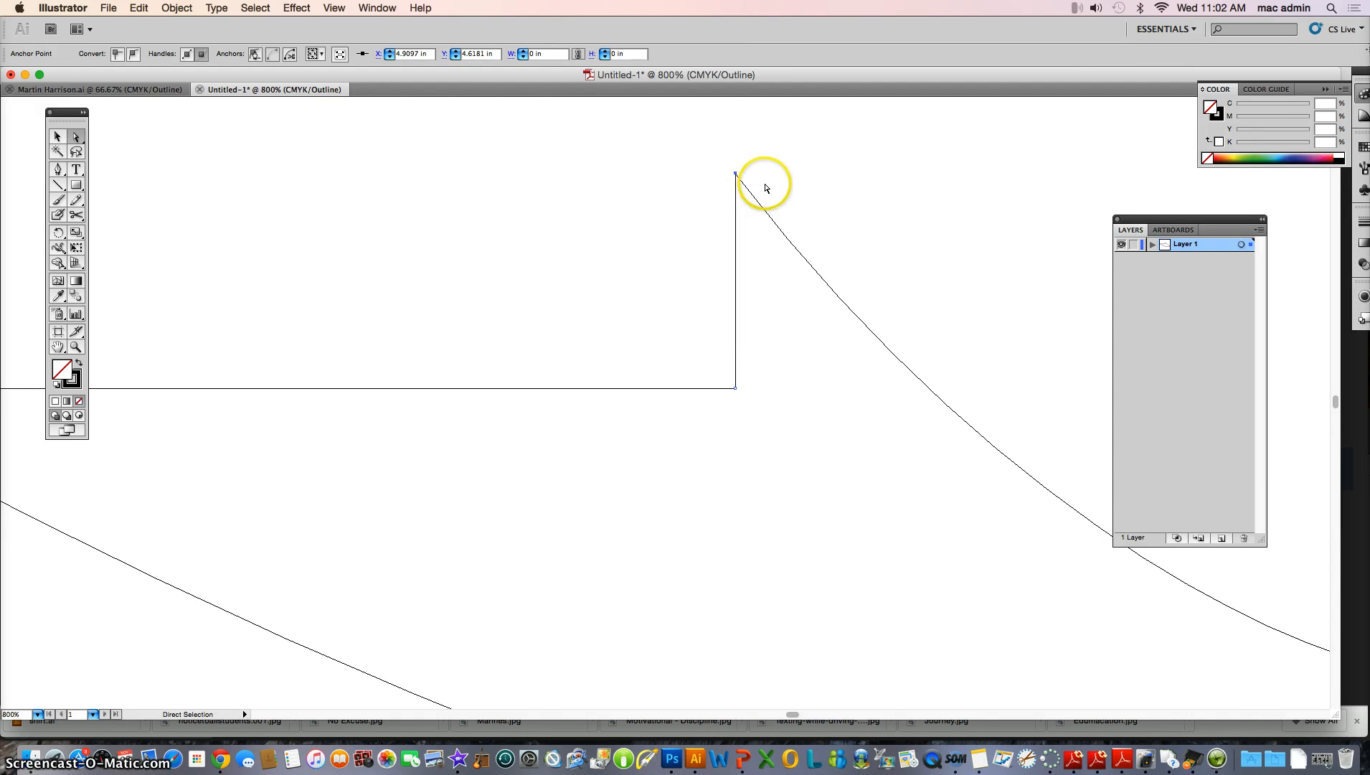
Select the second curve and bring it to the front
left_click(764, 185)
left_click(751, 193)
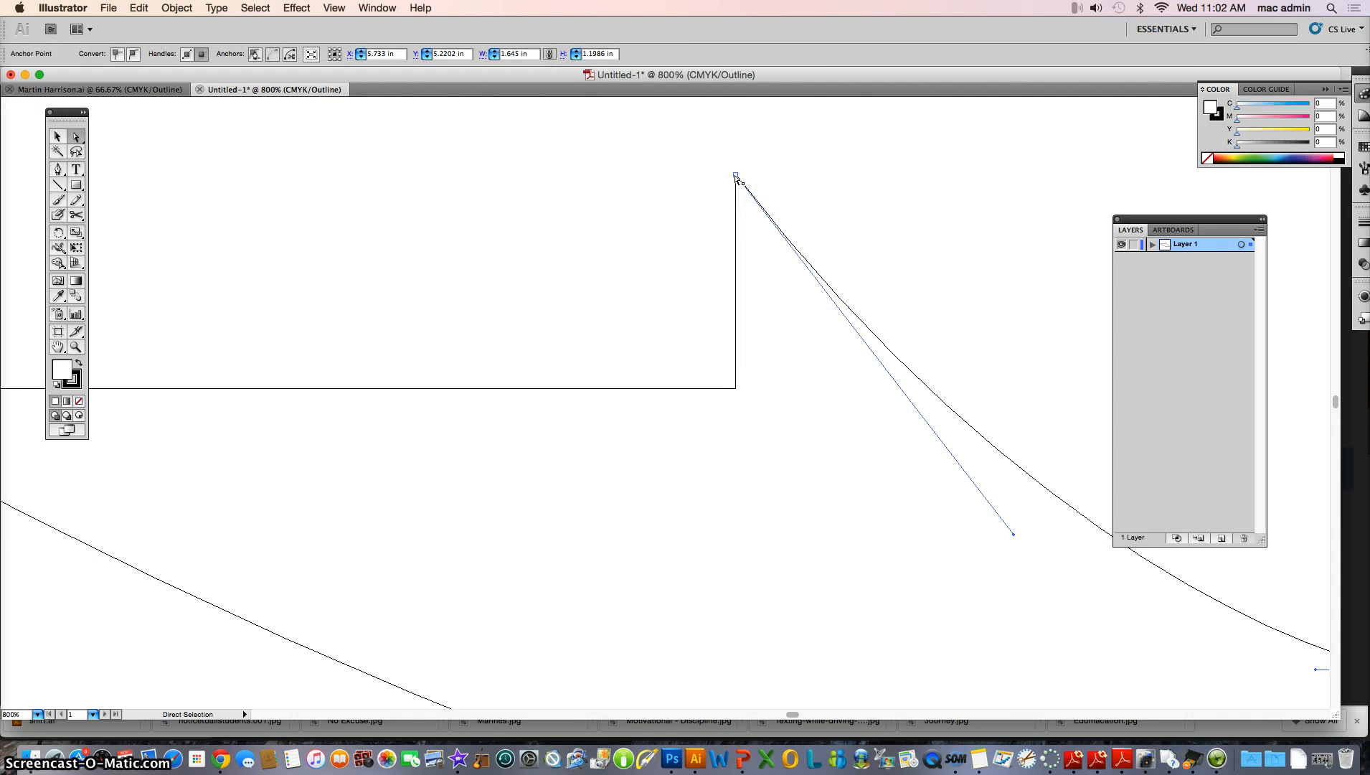
left_click(735, 176)
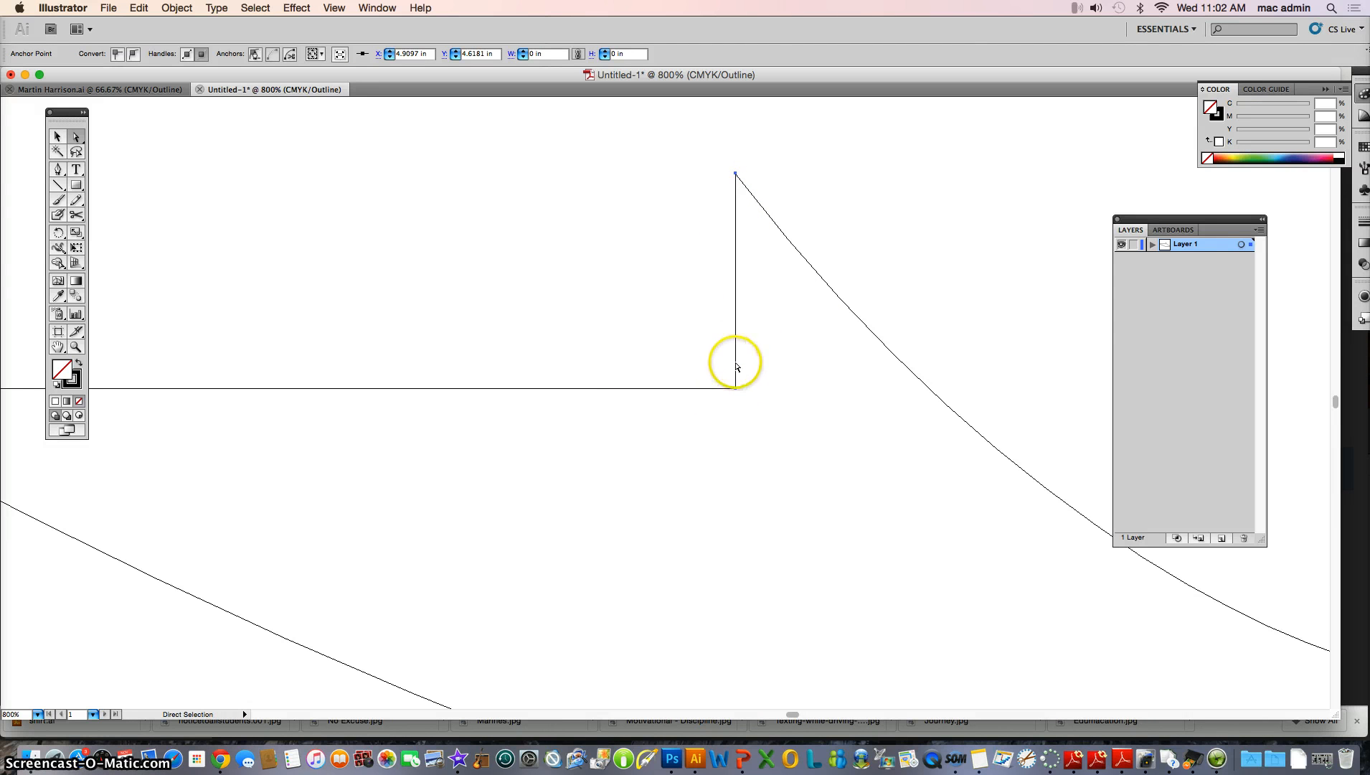
left_click(787, 238)
left_click(185, 9)
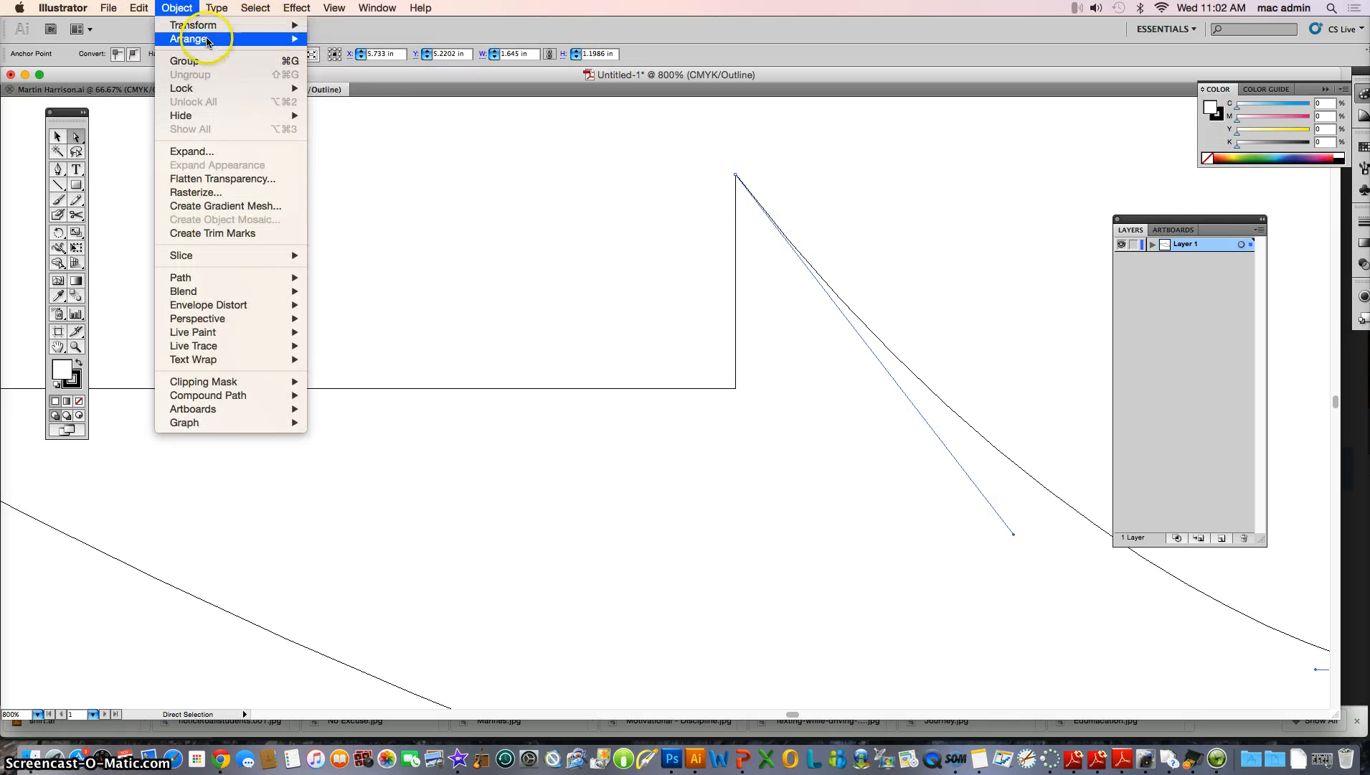
mouse_move(237, 39)
left_click(337, 39)
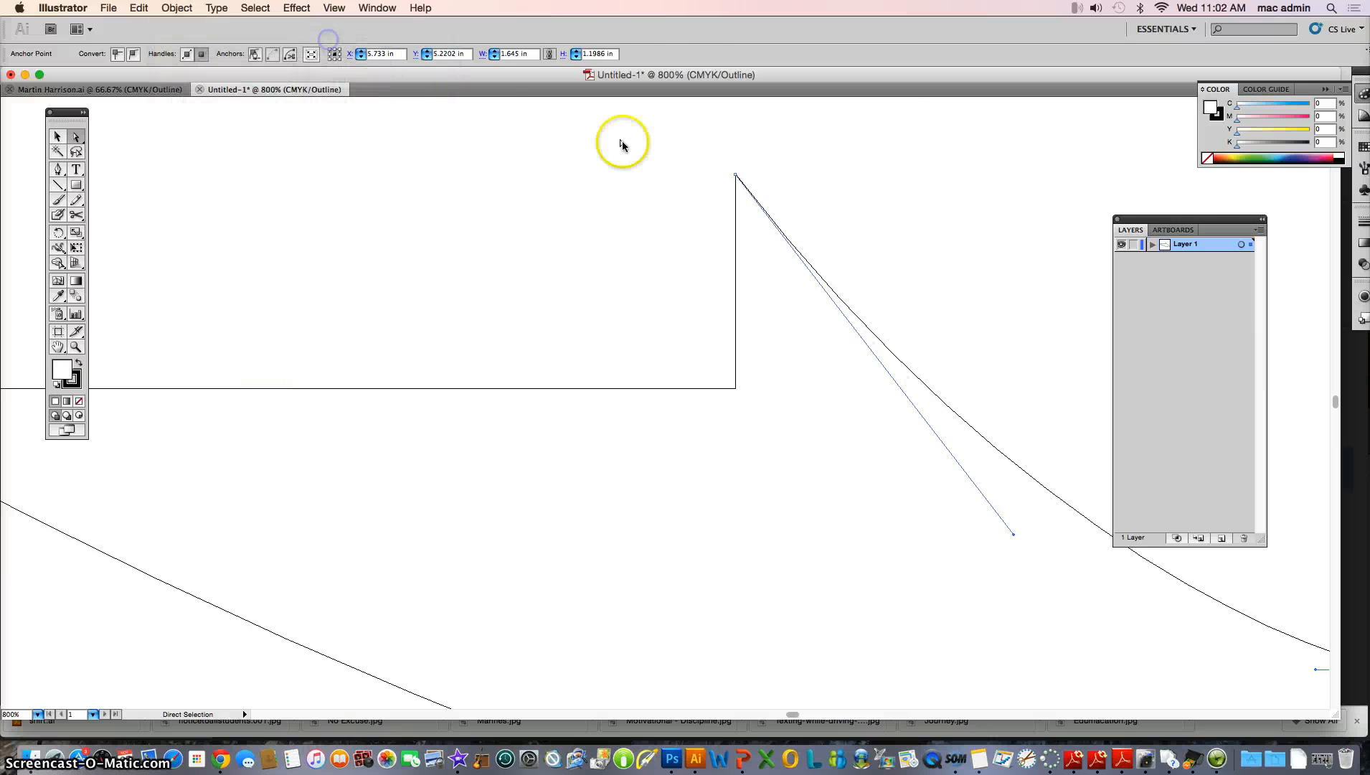
Move the second curve's endpoint onto the rectangle's upper-right corner
left_click(736, 175)
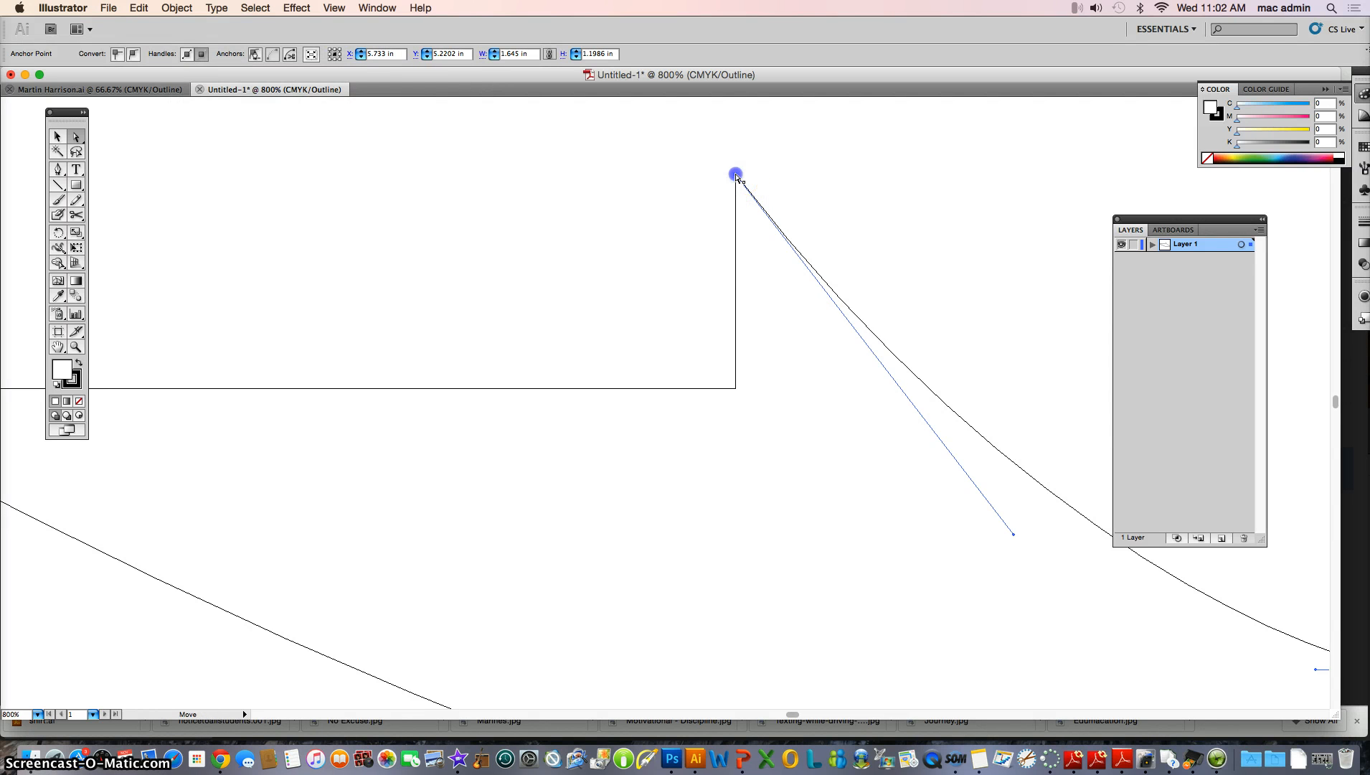
mouse_move(736, 175)
left_mouse_down()
mouse_move(752, 175)
mouse_move(734, 175)
left_mouse_up()
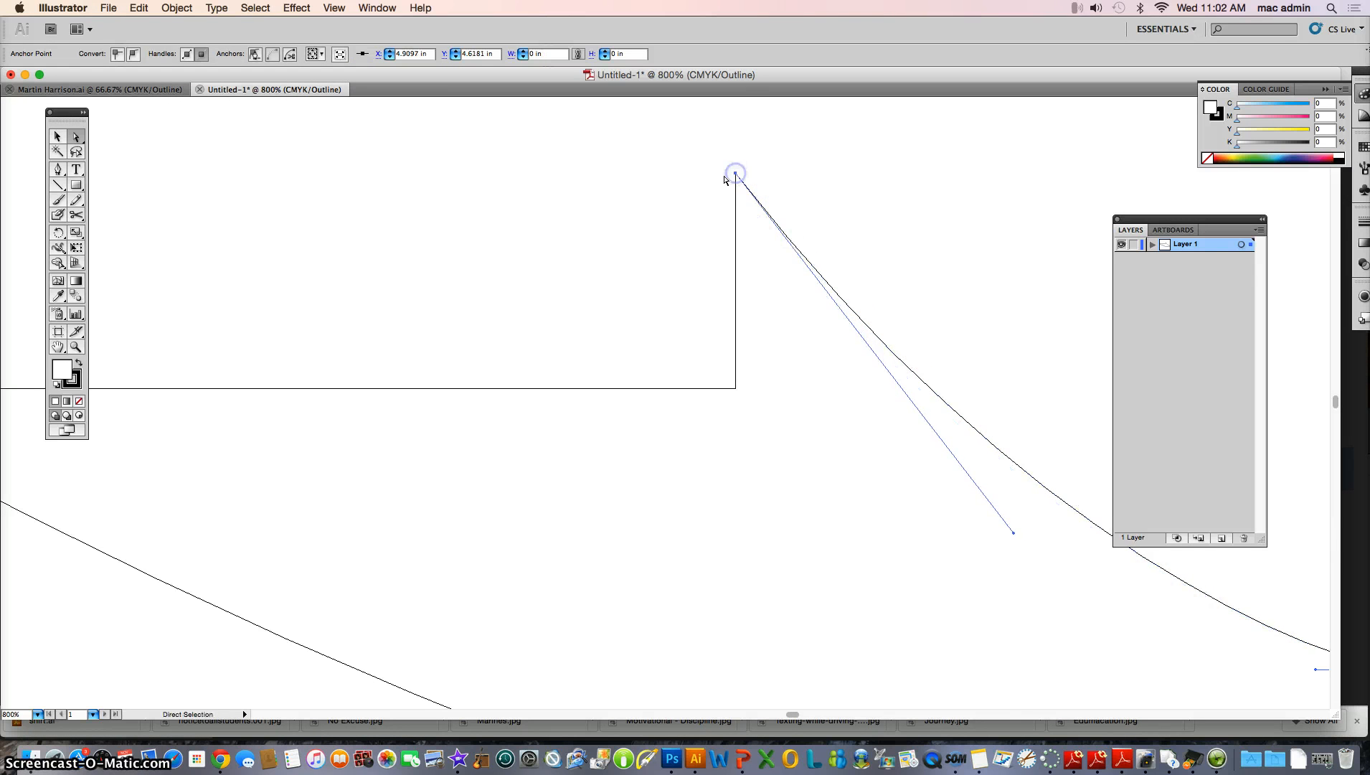
left_click(724, 176)
left_click(736, 184)
left_click(725, 170)
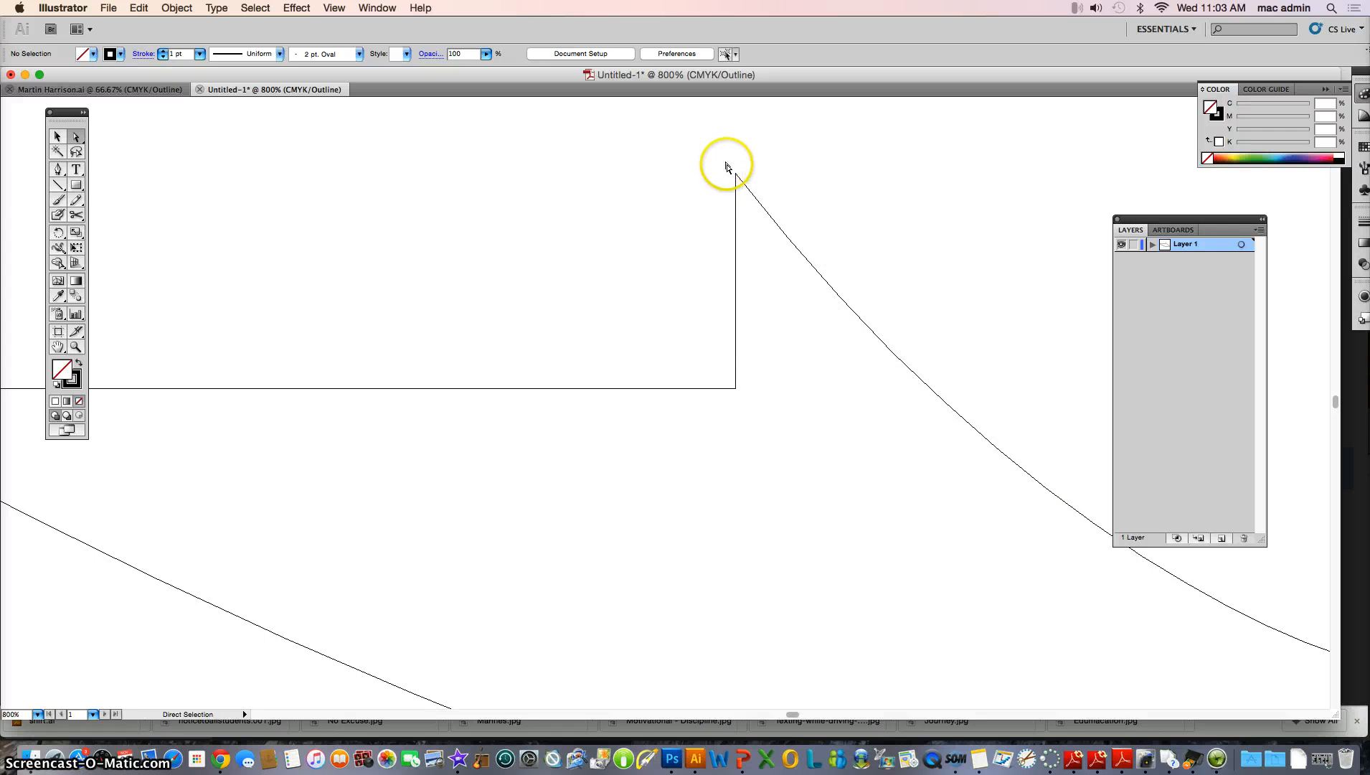
Join the second curve's endpoint with the rectangle's endpoint at the upper-right corner
left_click_drag(728, 167, 748, 185)
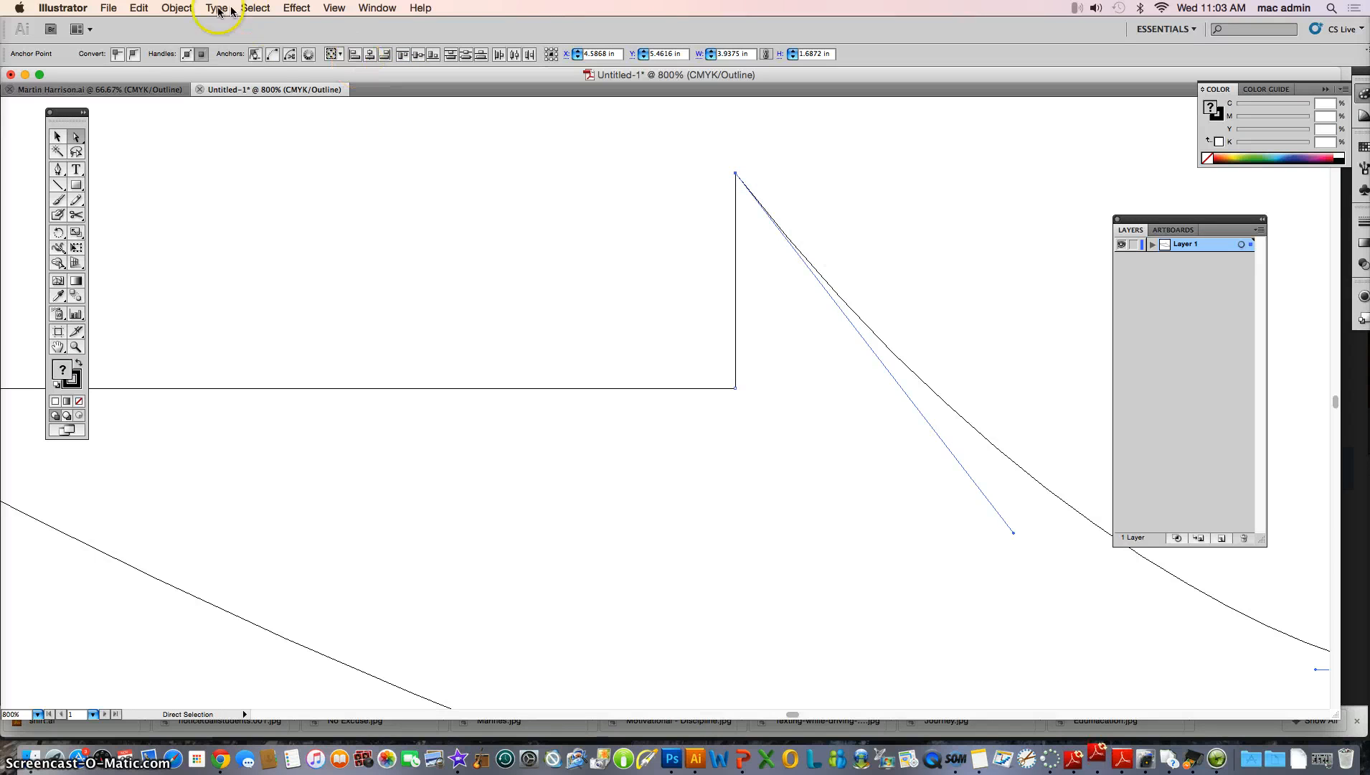
left_click(172, 9)
mouse_move(284, 278)
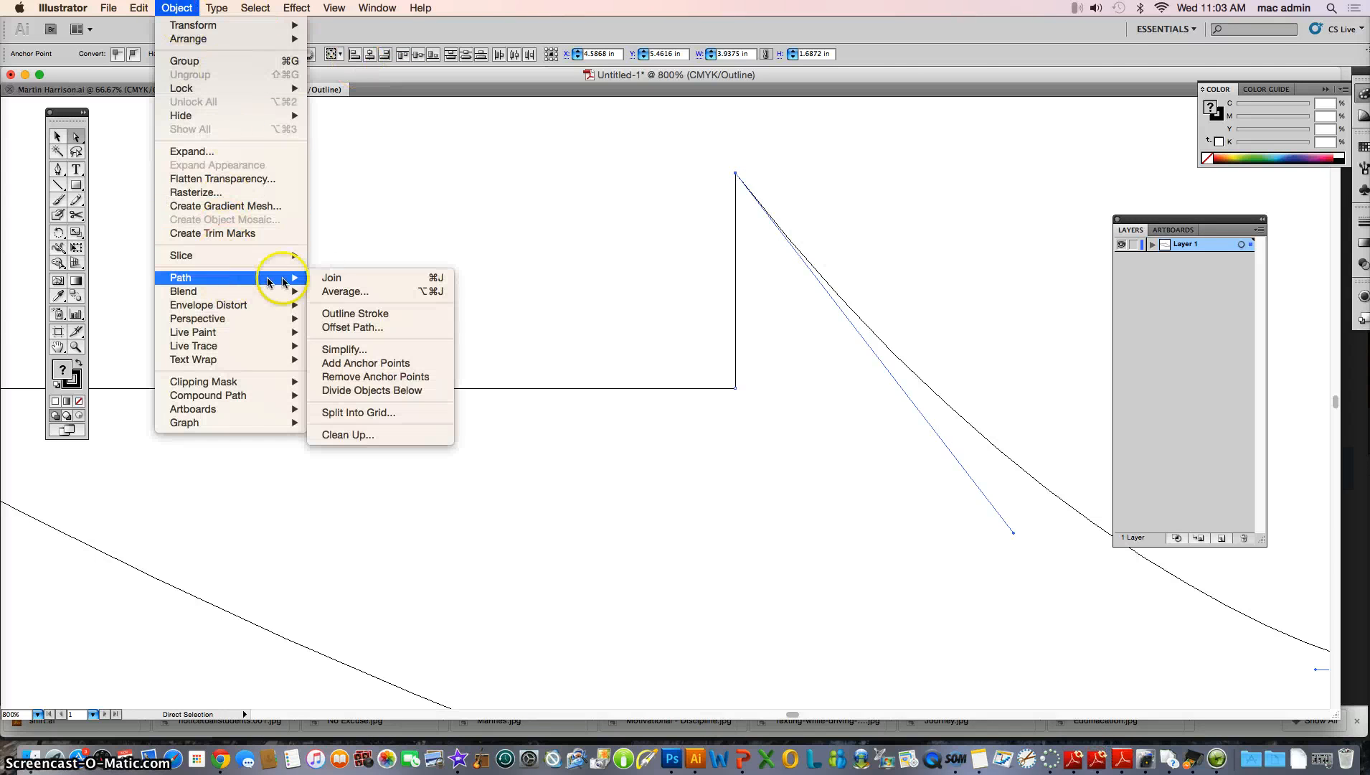
left_click(362, 278)
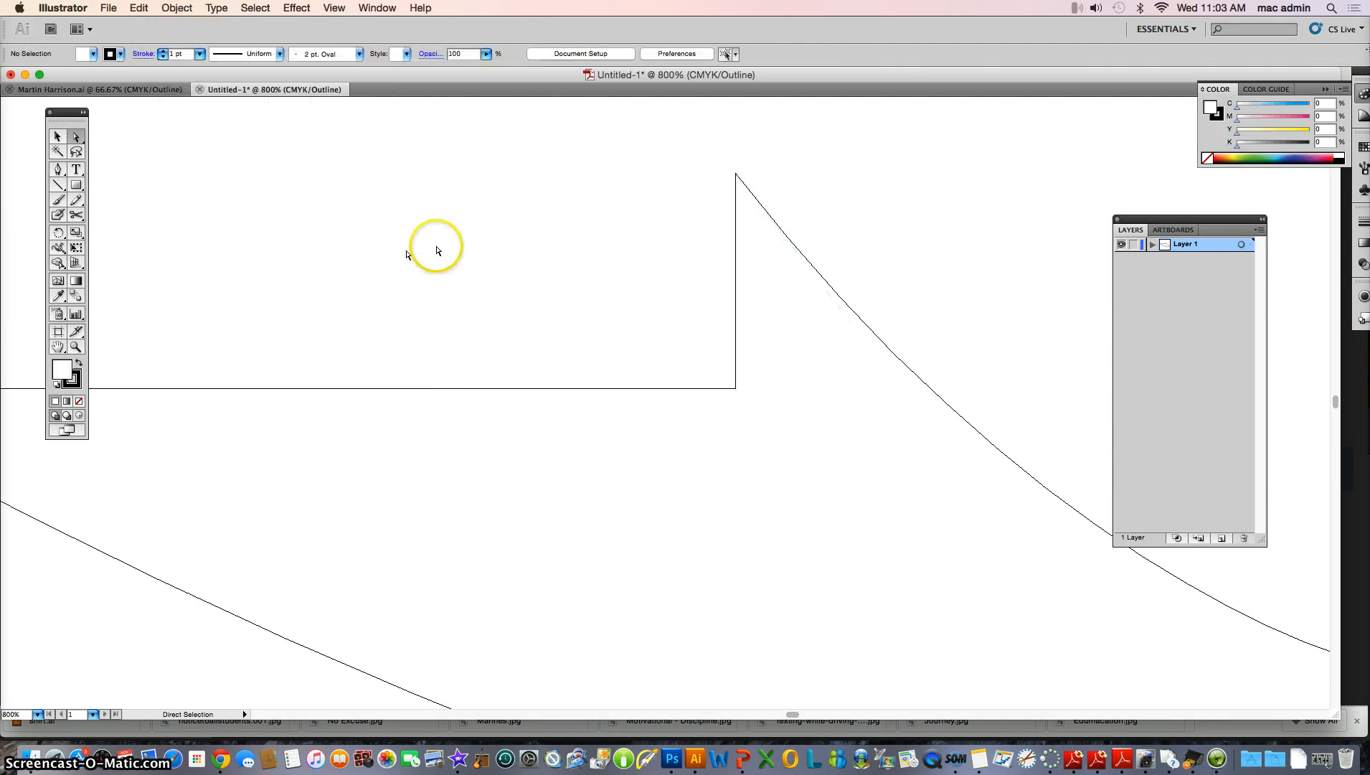
Zoom out and select the completed shape to inspect it as a single closed path
left_click(76, 347)
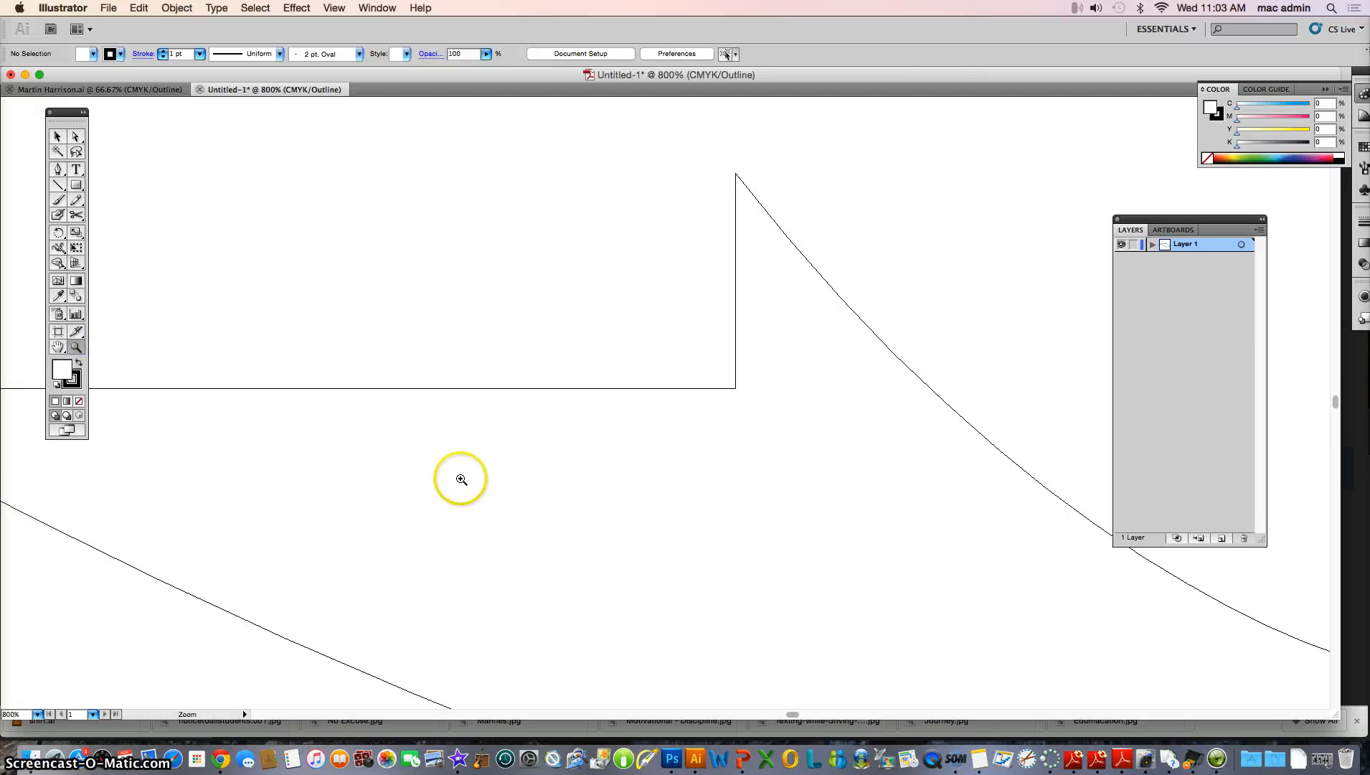
left_click(481, 489, "alt")
left_click(688, 448, "alt")
left_click(628, 431, "alt")
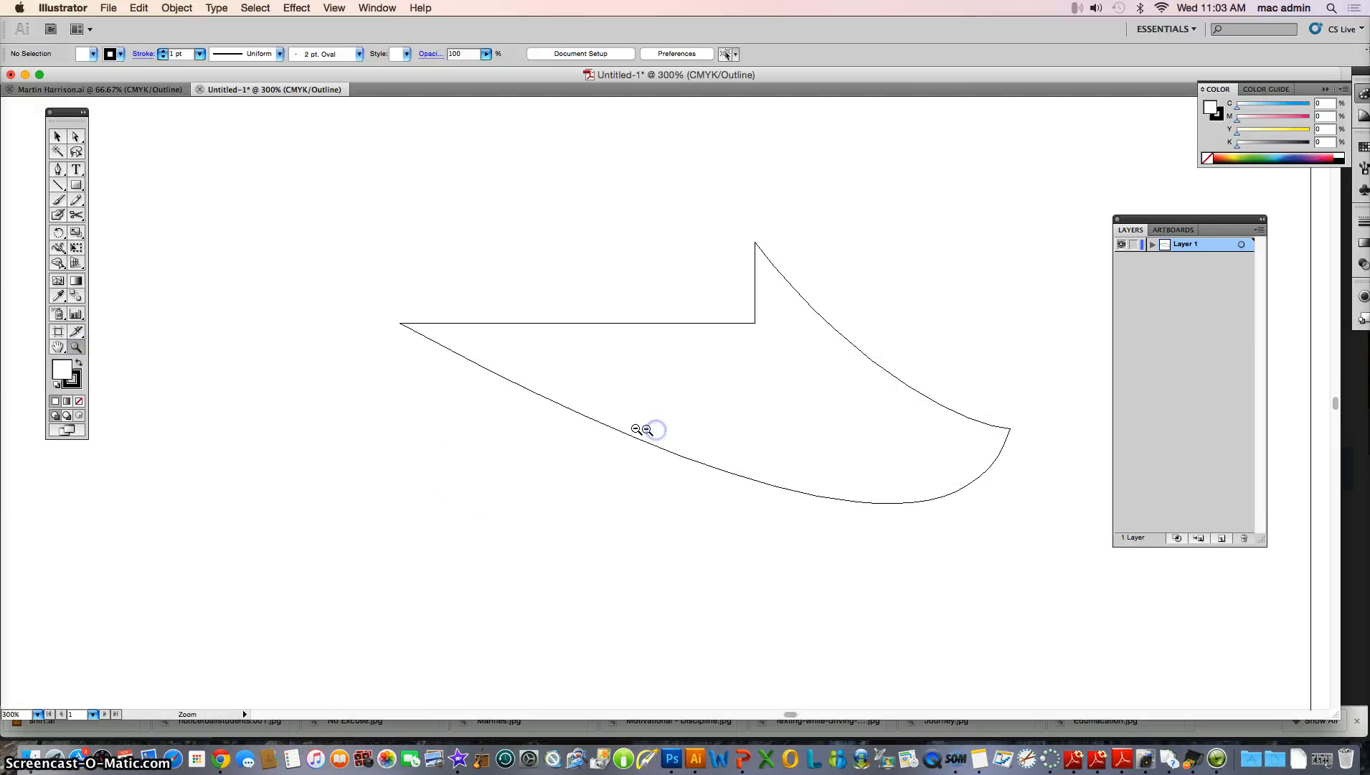
left_click(58, 136)
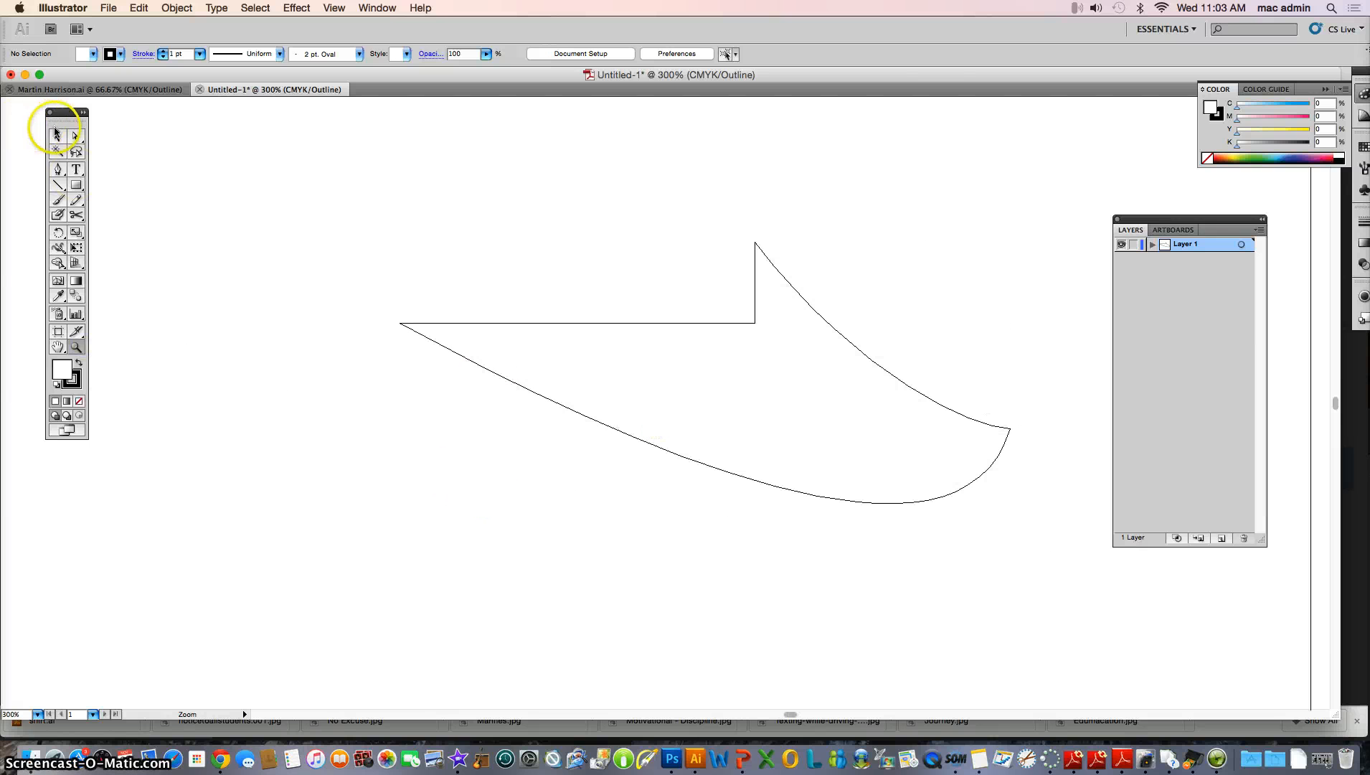
left_click(451, 328)
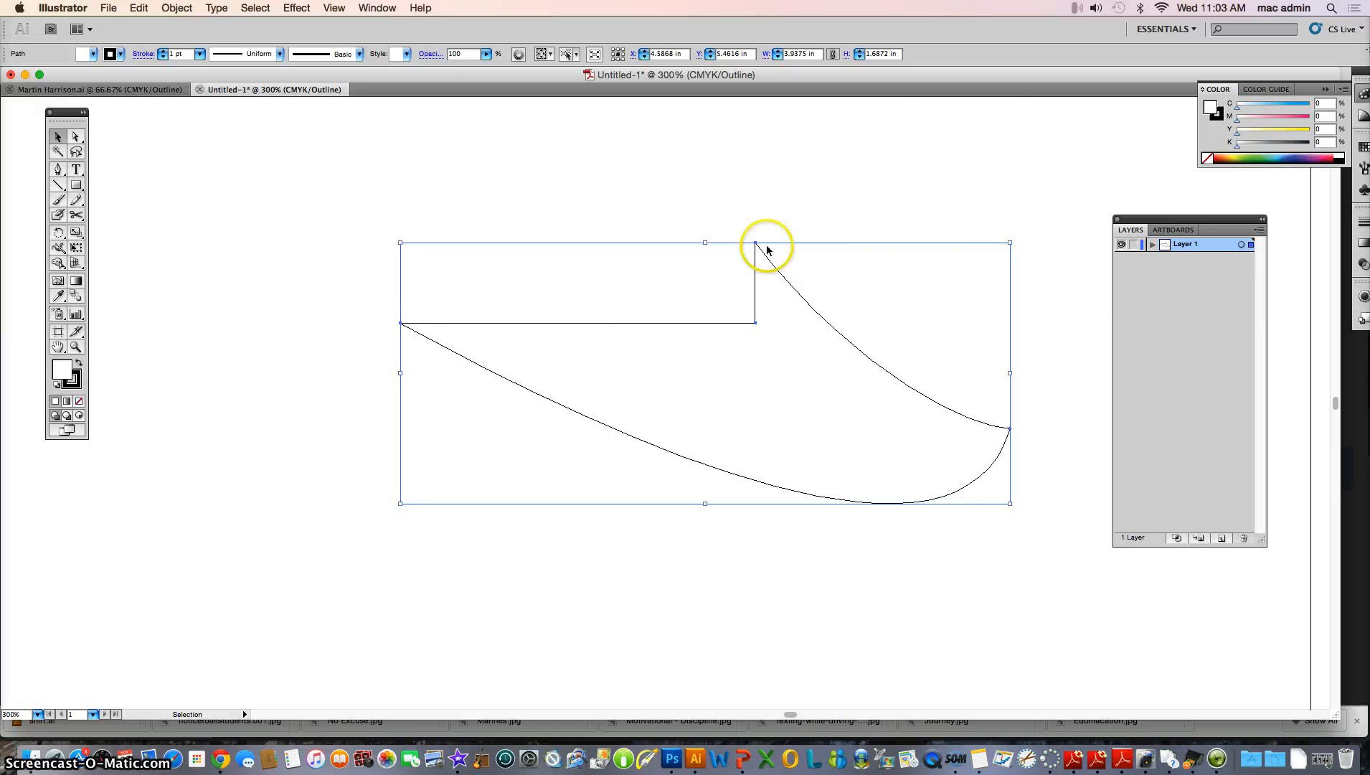
left_click(552, 204)
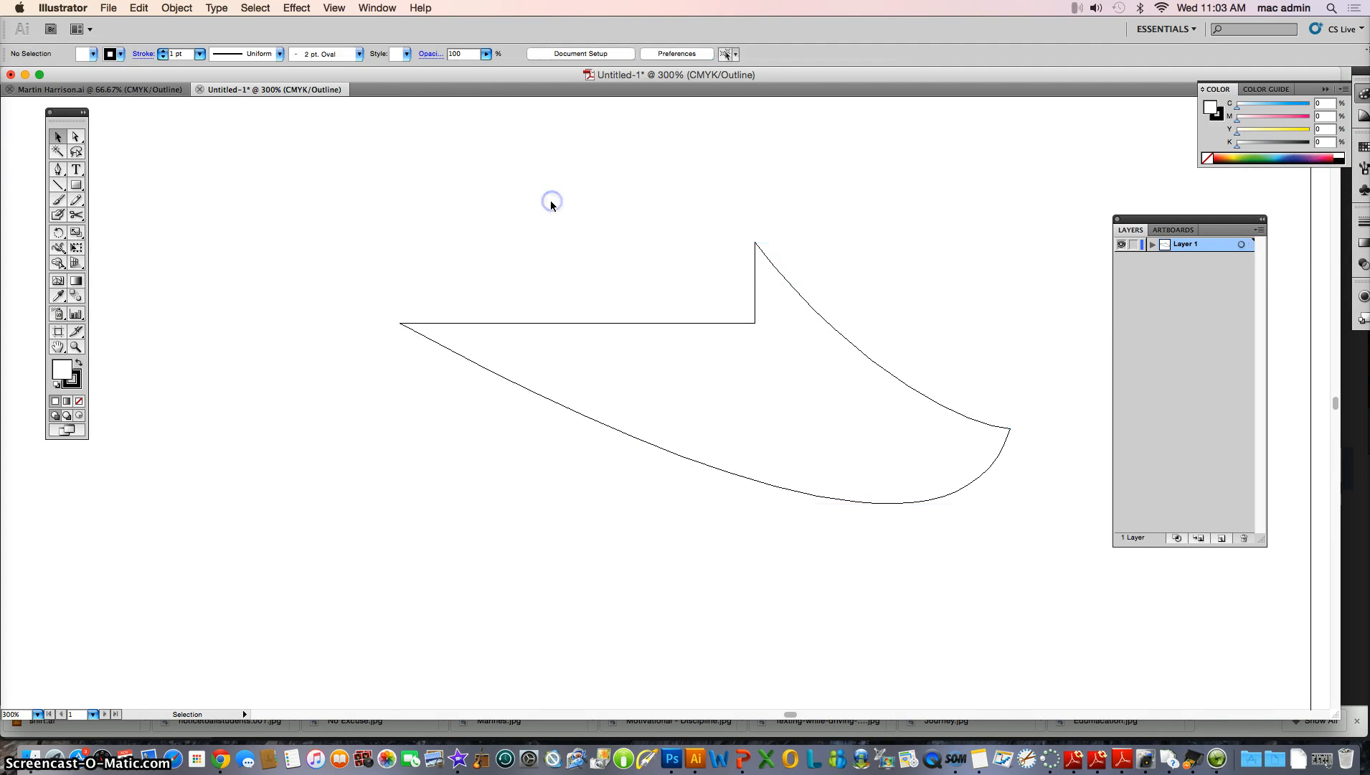